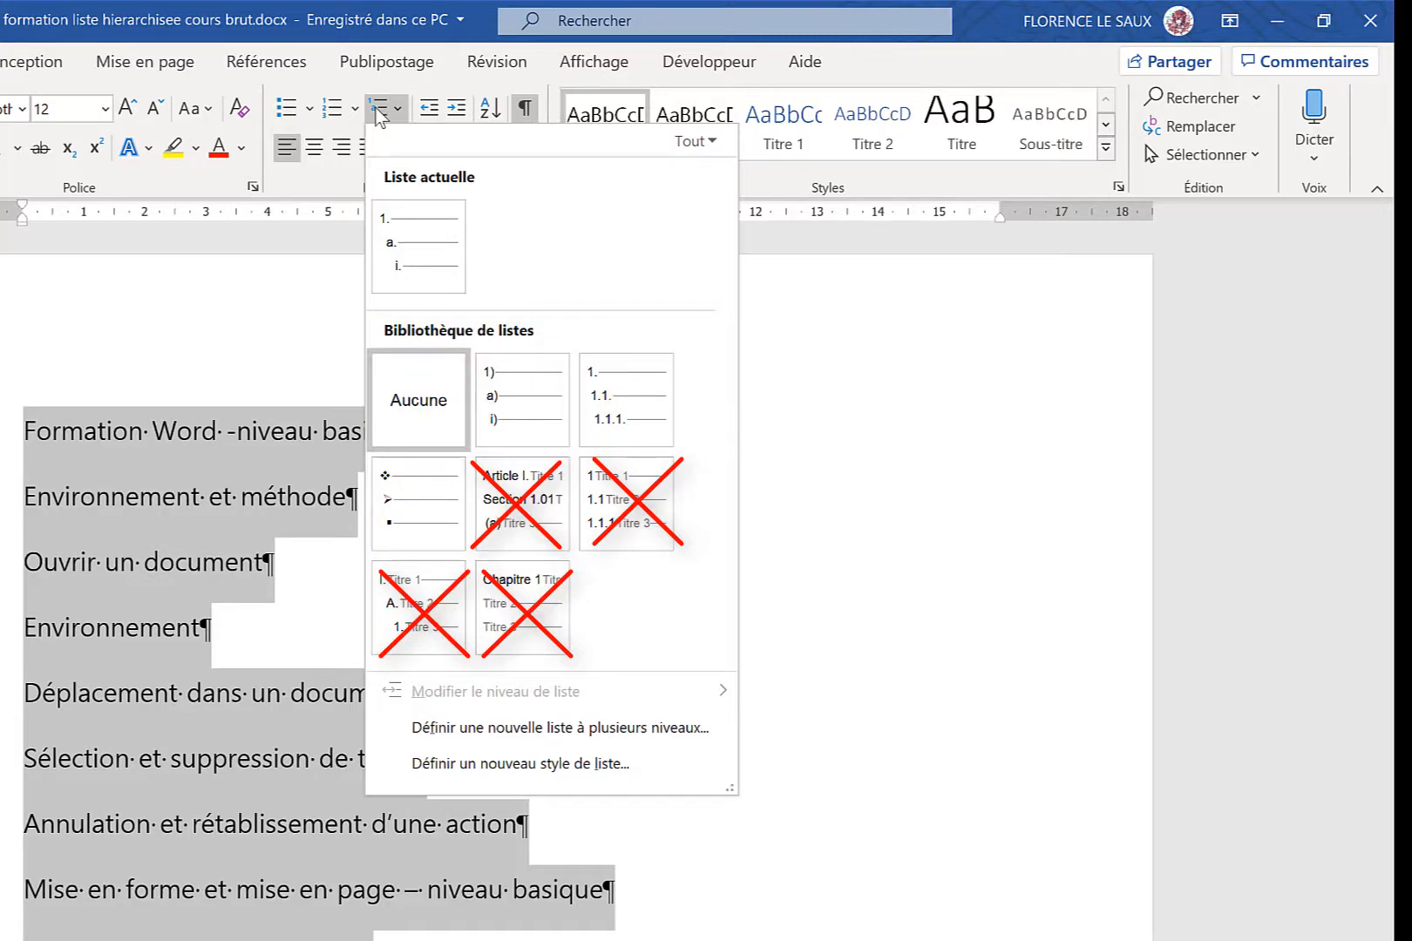
Apply the 1. / 1.1. / 1.1.1. multilevel list to the selected headings and demote 'Environnement et méthode' to level 1.1
left_click(632, 395)
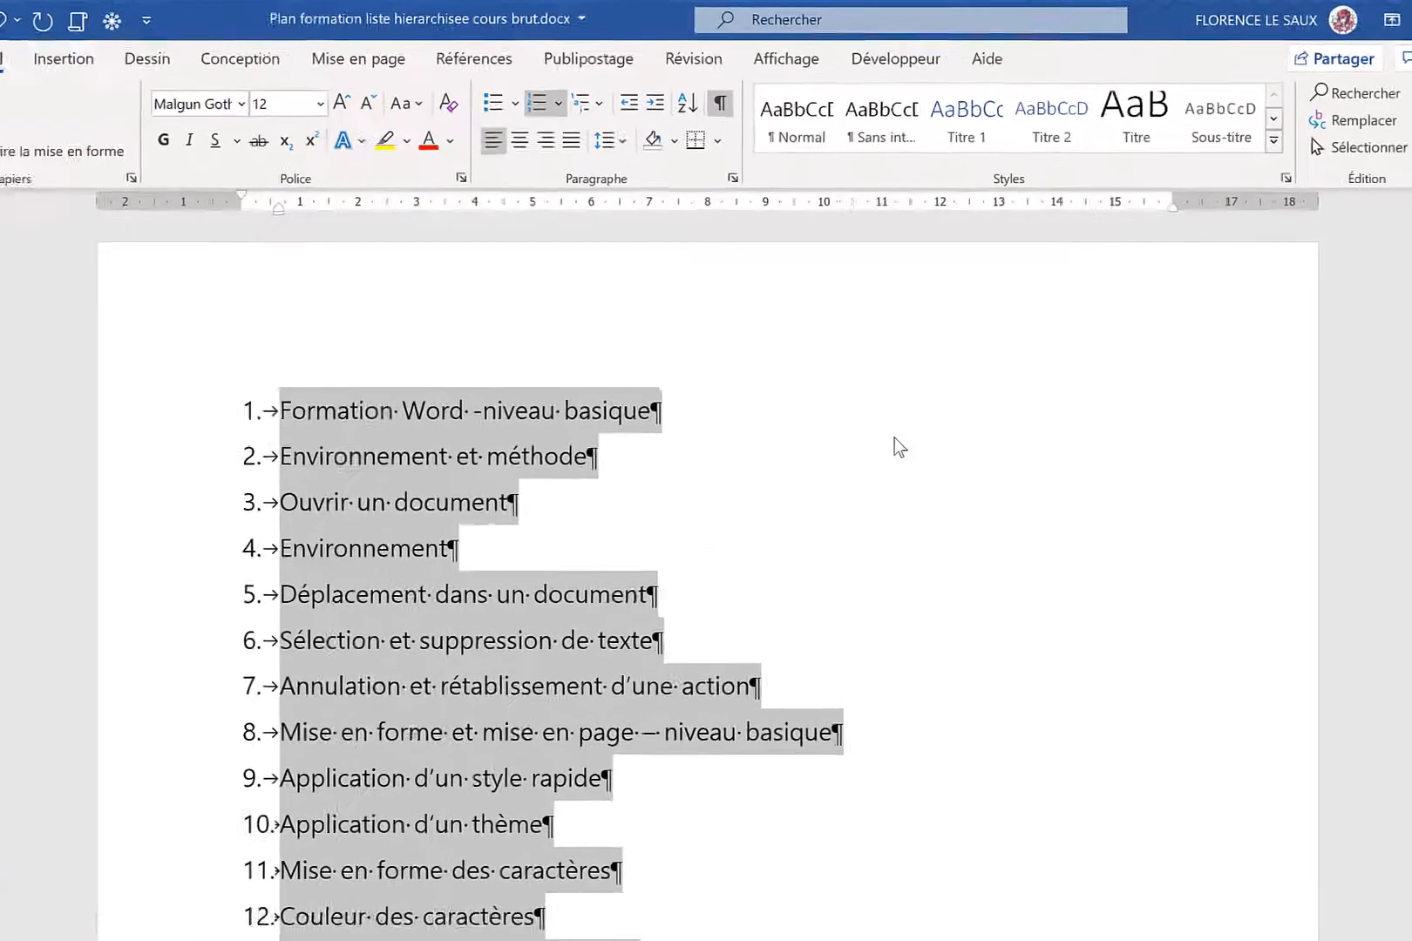
left_click(353, 382)
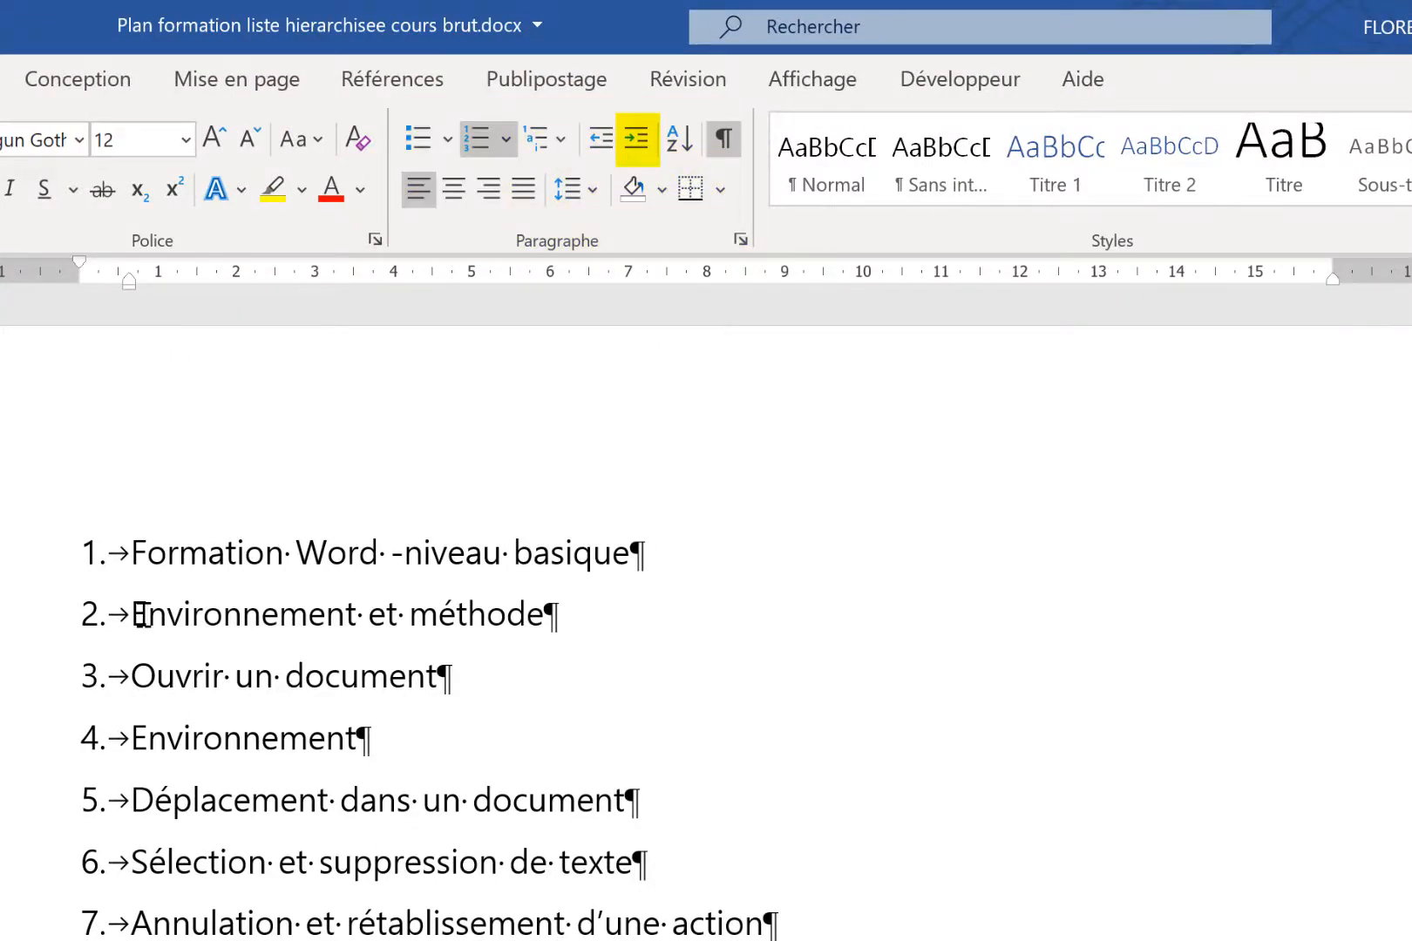
left_click(642, 139)
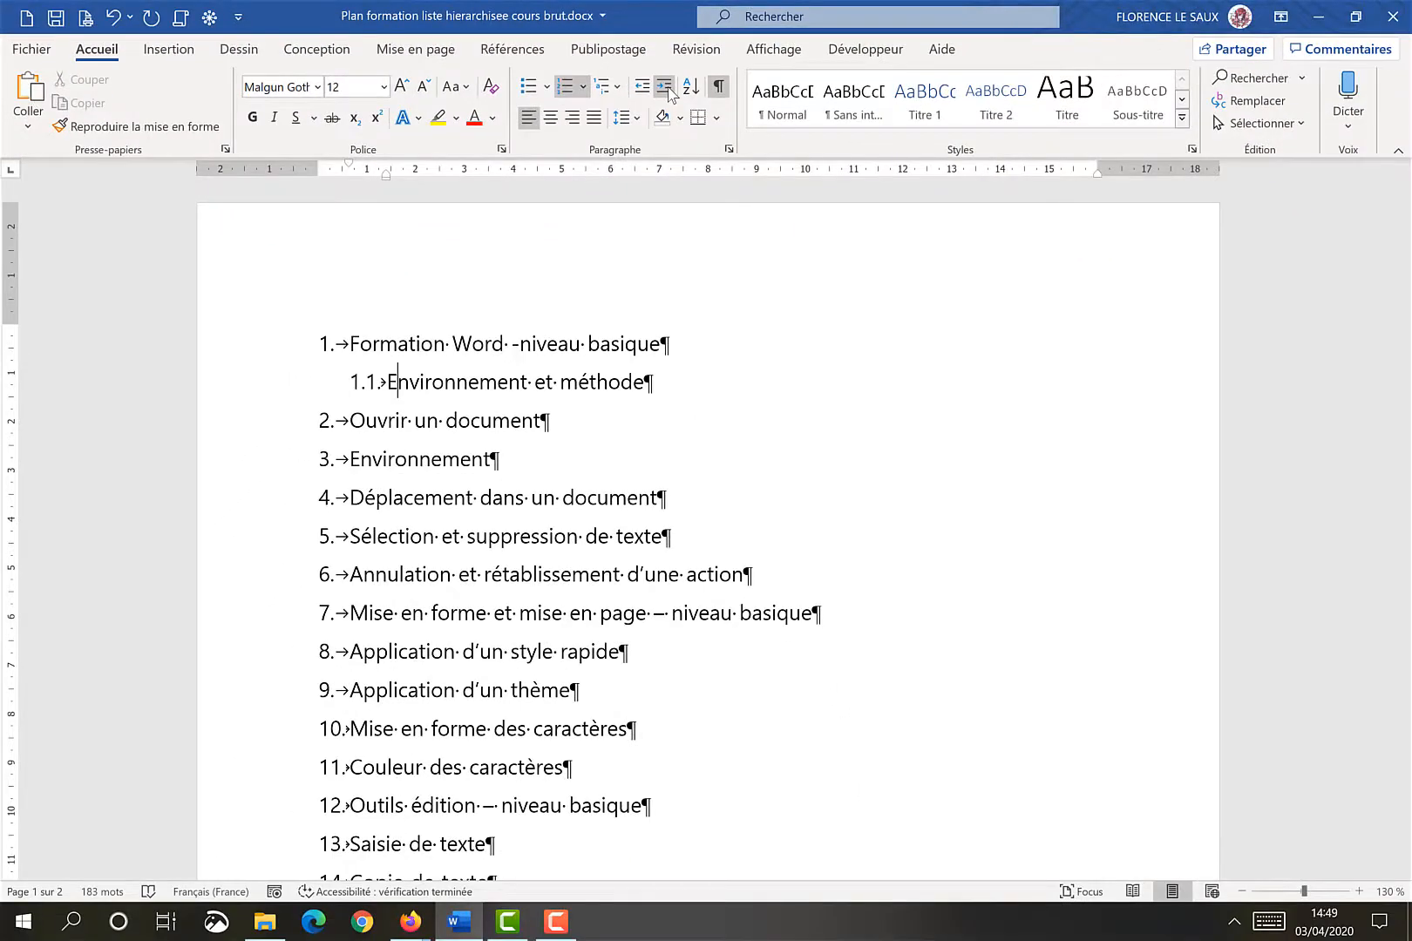
key("Tab")
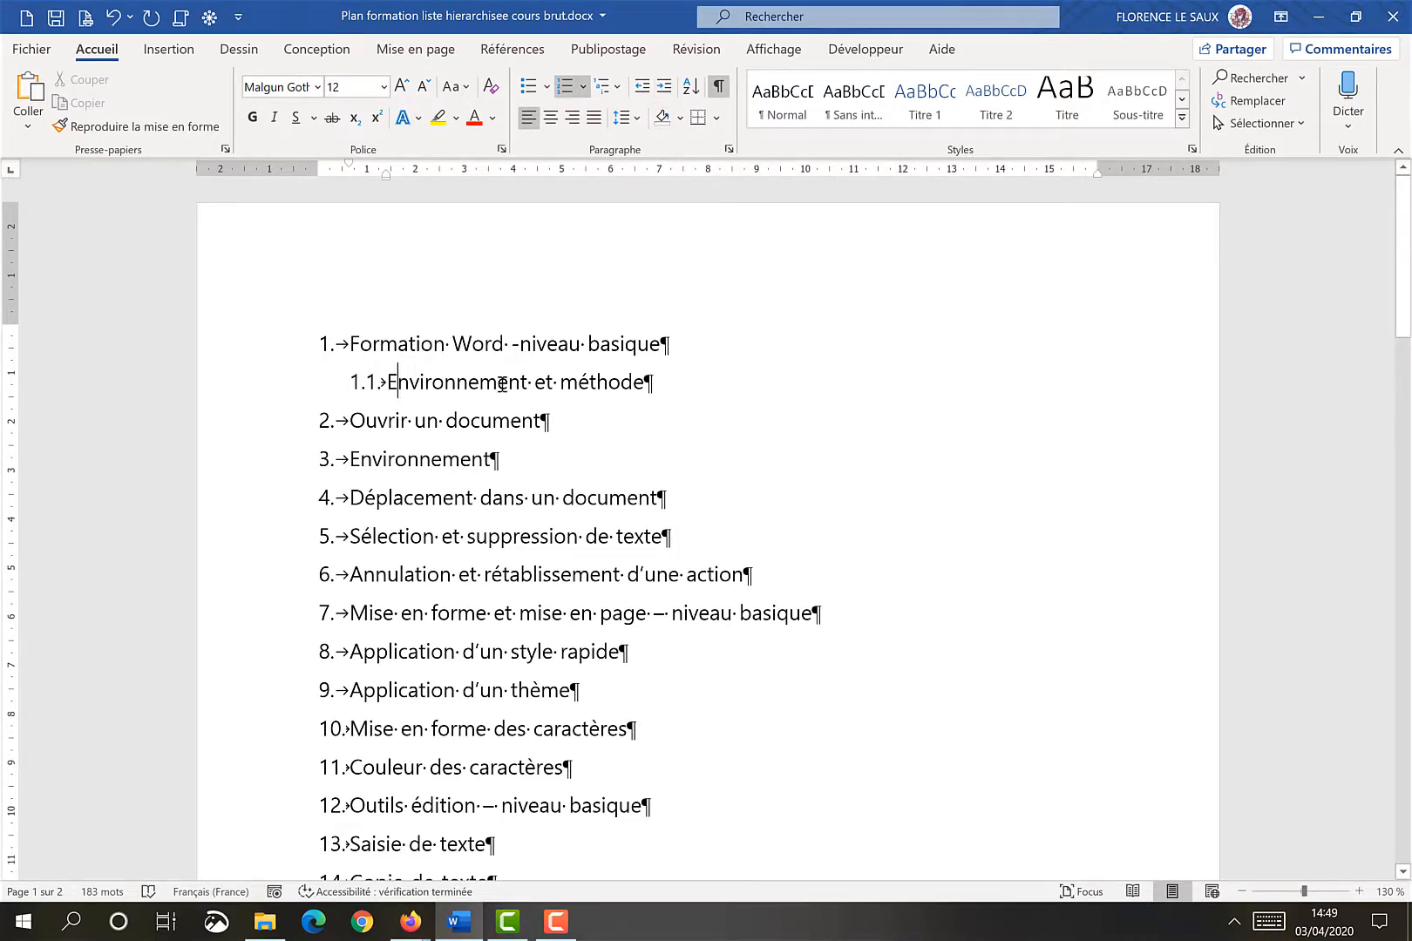
Demote 'Ouvrir un document' to the second level as 1.2
key("Down")
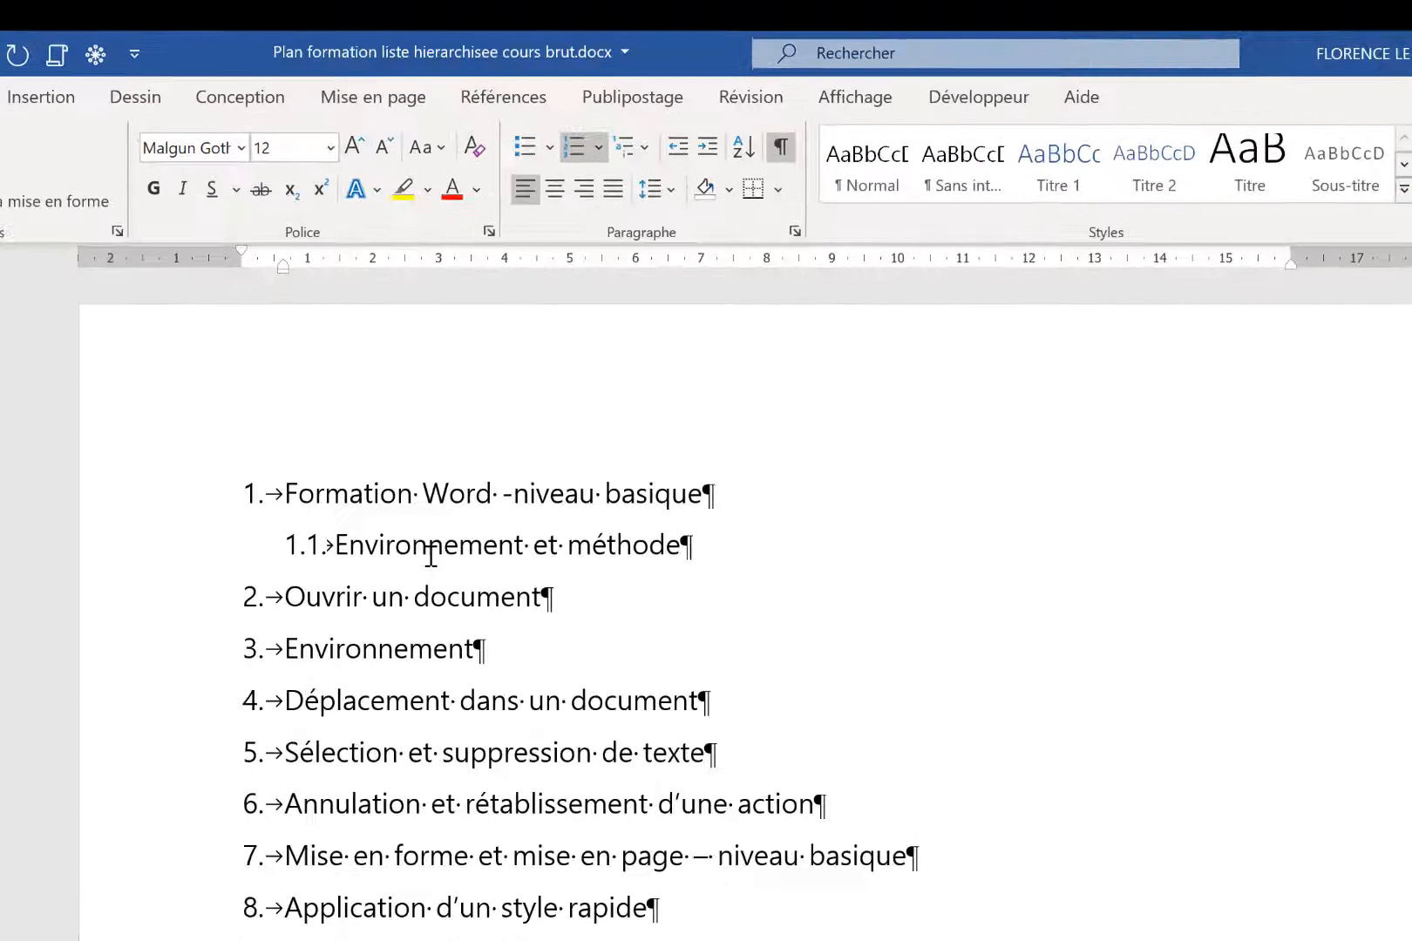
left_click(709, 148)
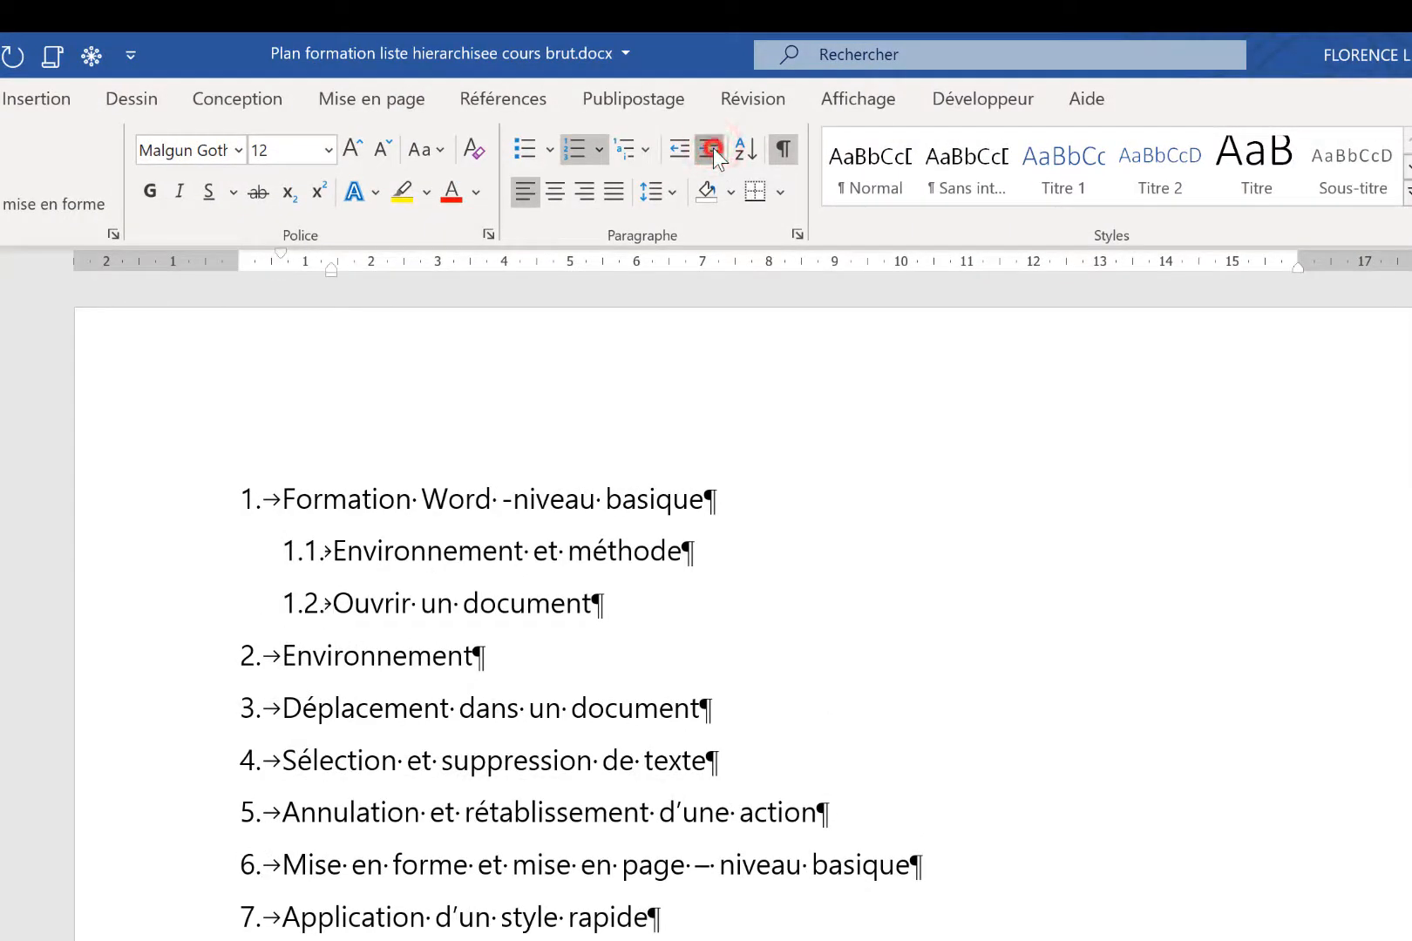
left_click(711, 150)
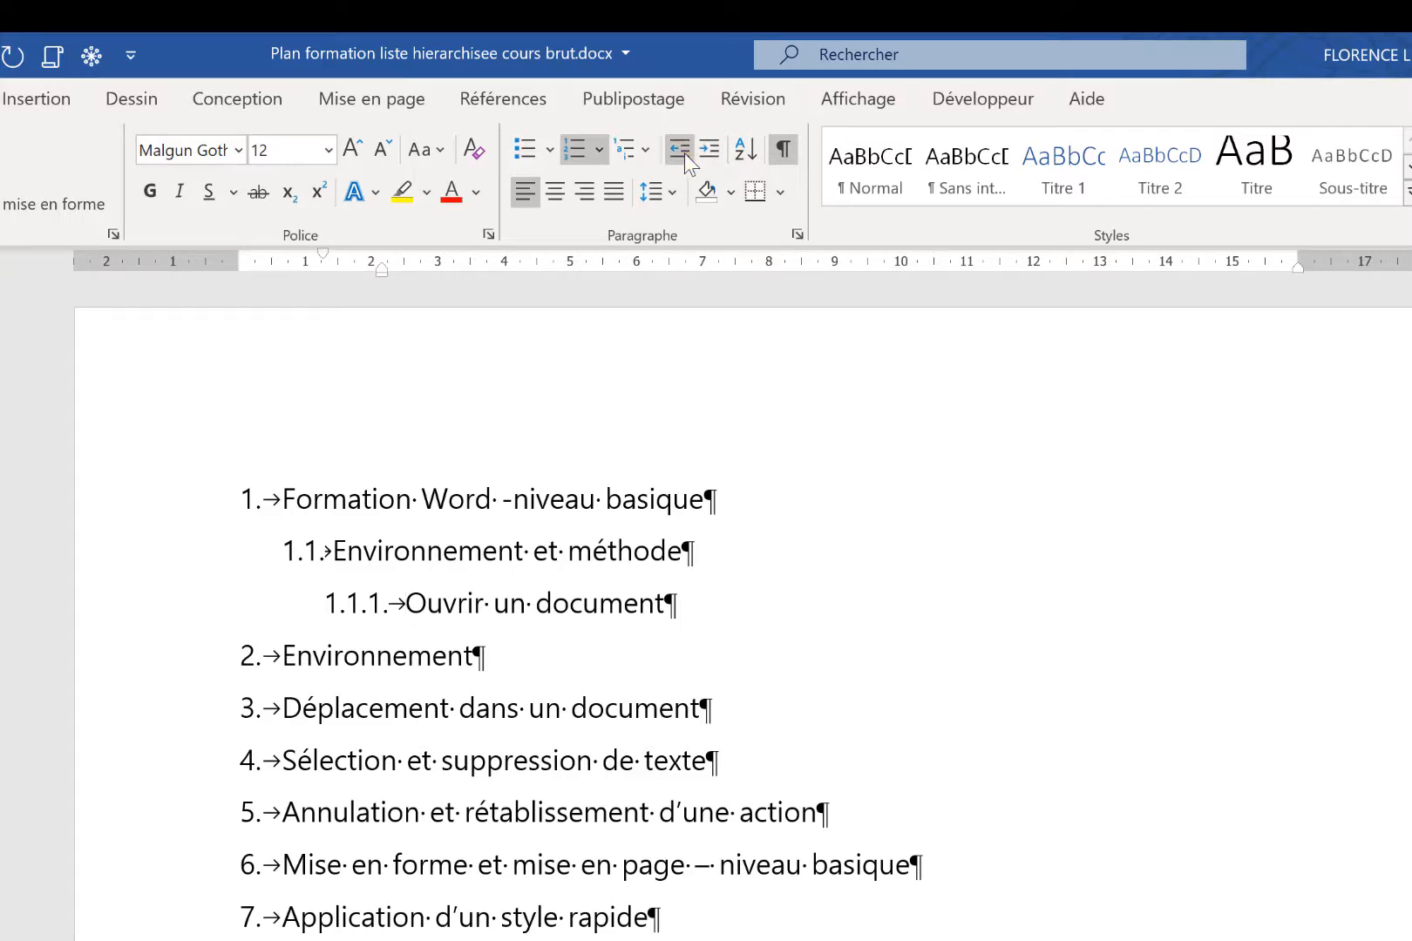
left_click(685, 153)
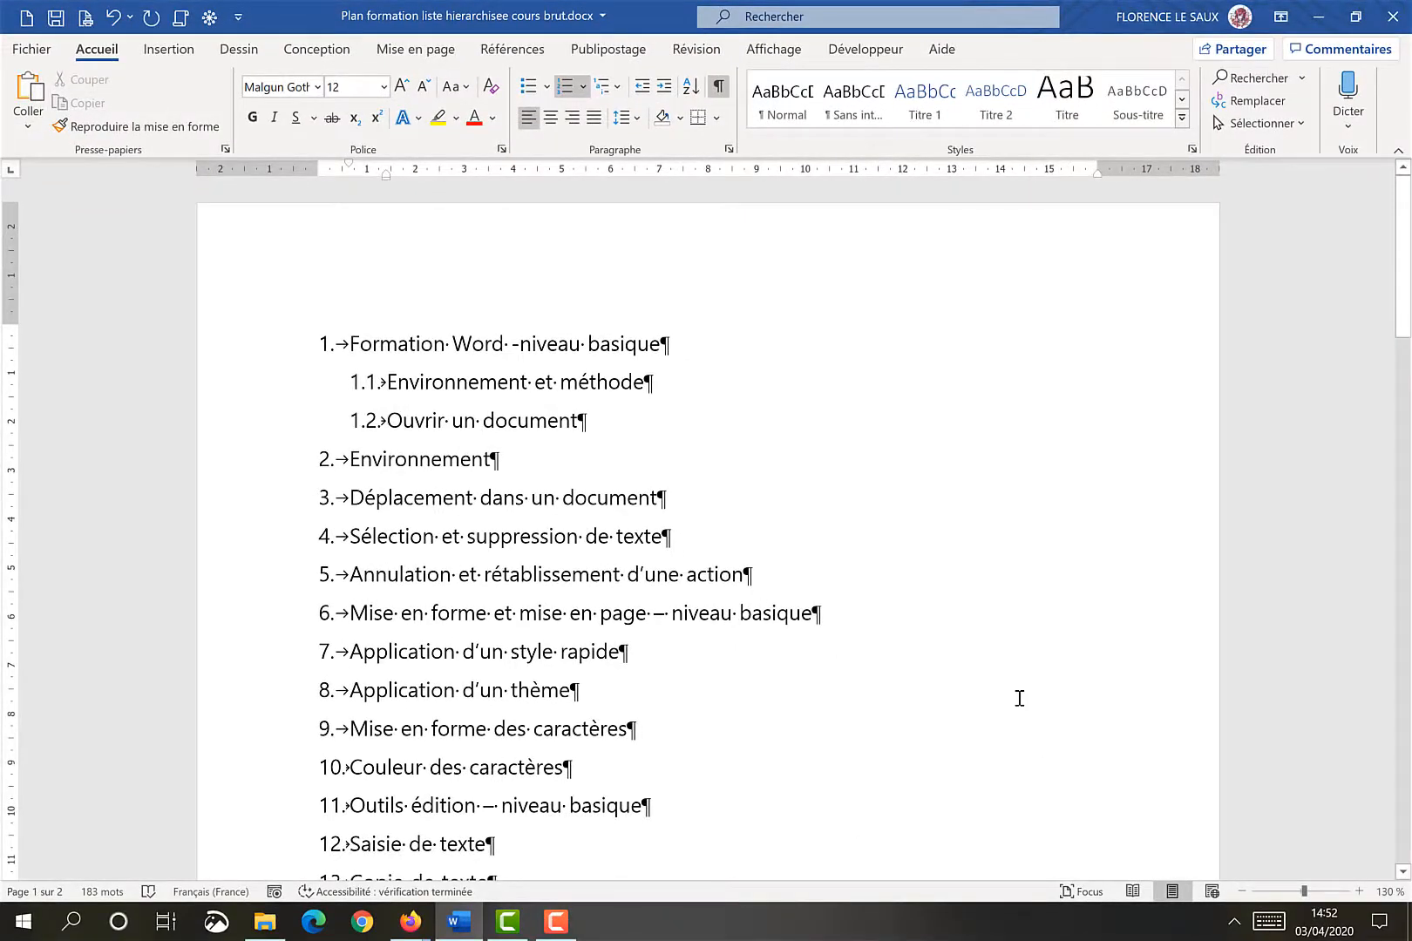
Demote the four lines from 'Environnement' to 'Annulation et rétablissement d'une action' to the third level, 1.2.1 to 1.2.4
left_click(290, 464)
left_click_drag(281, 547, 282, 579)
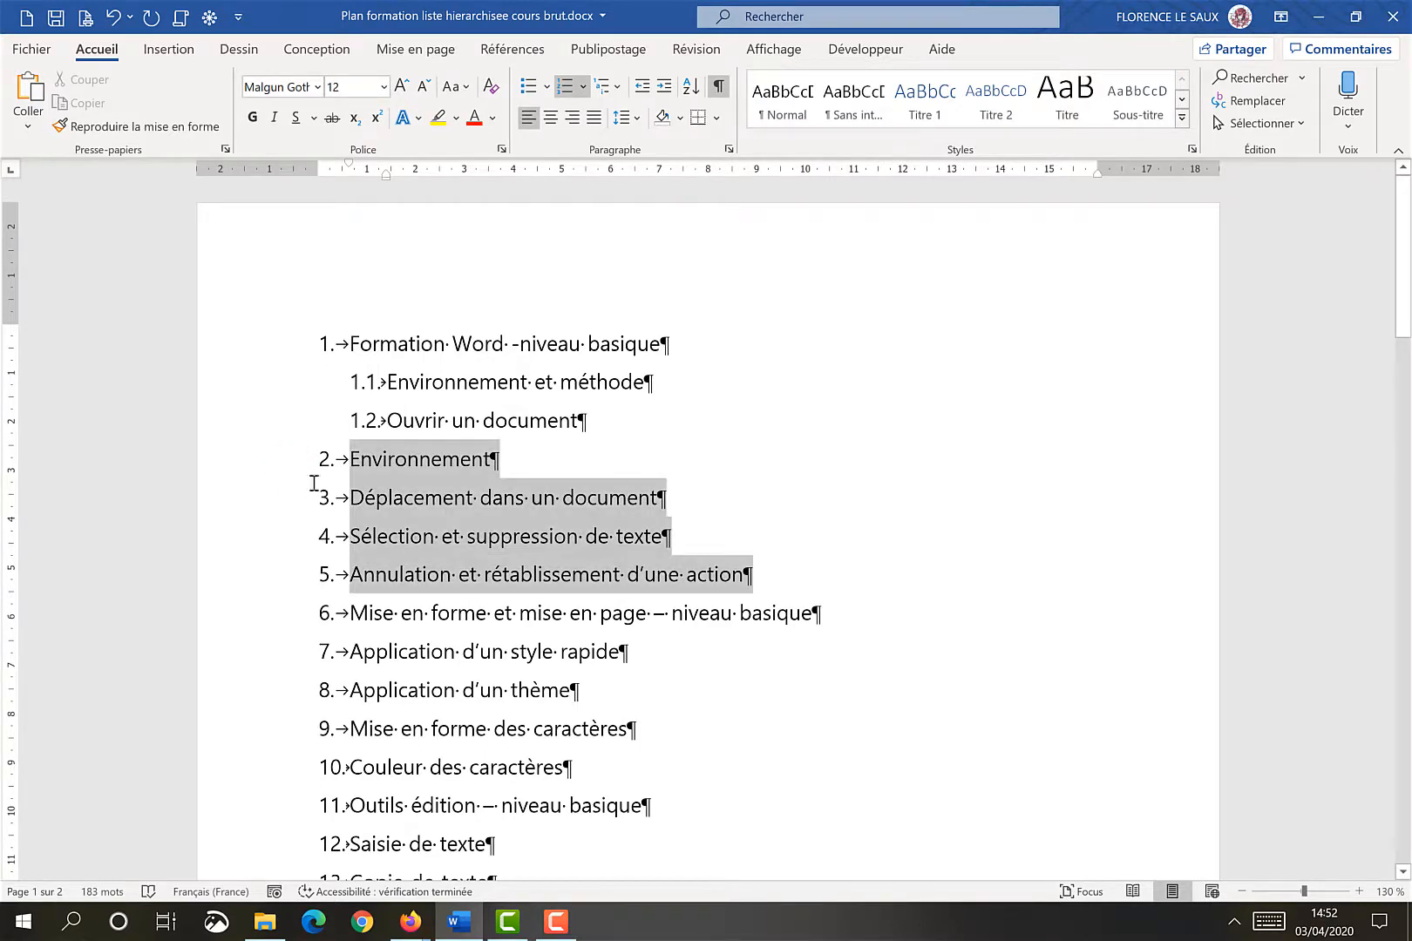
left_click(664, 87)
left_click(665, 87)
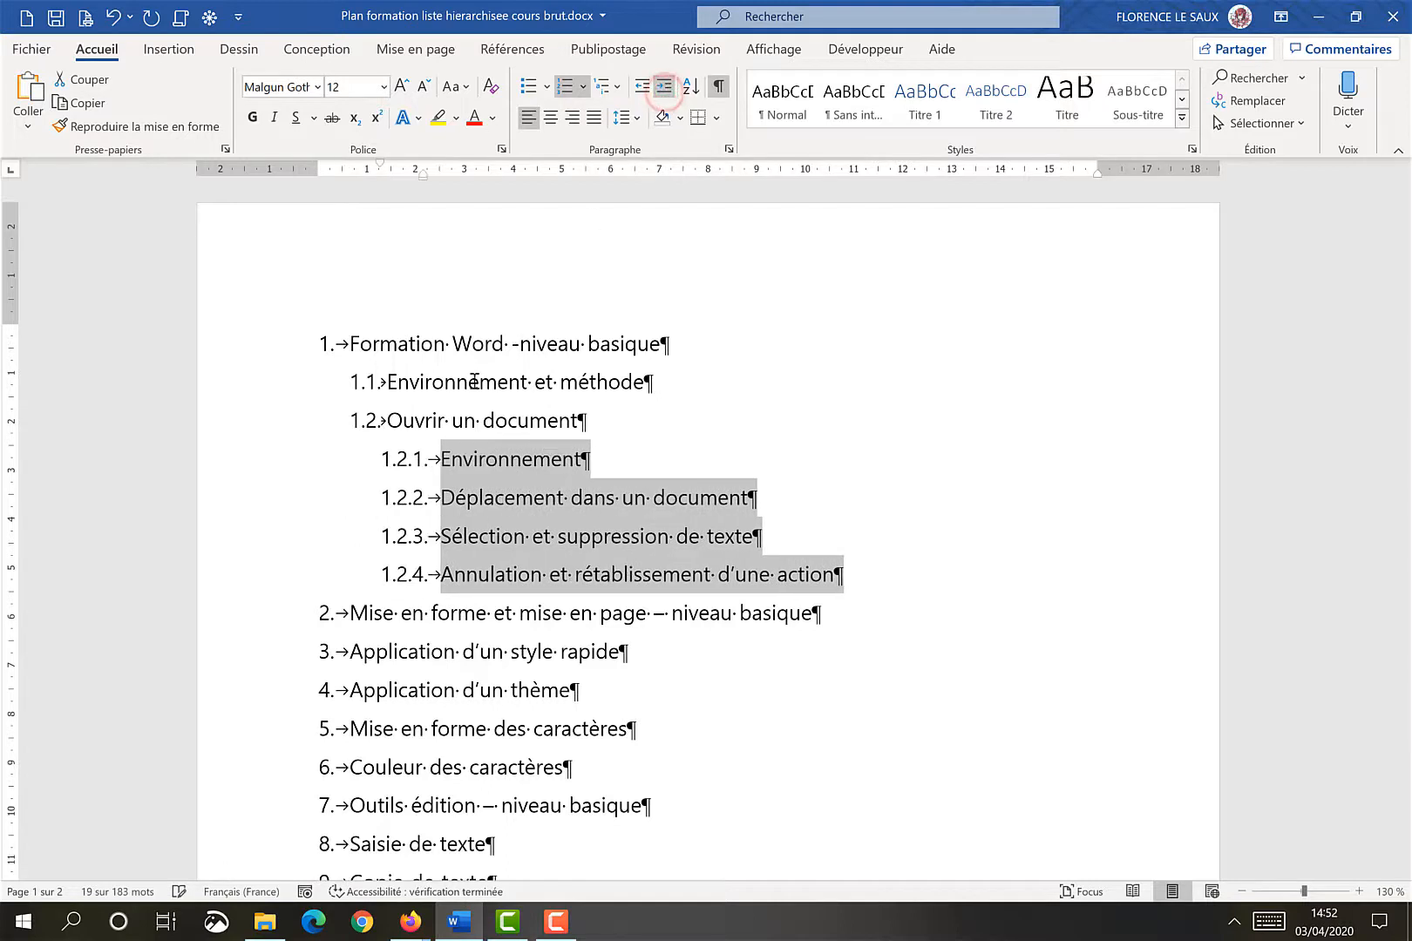
Demote 'Mise en forme et mise en page – niveau basique' to 1.3 and its four following lines to 1.3.1 to 1.3.4
left_click(363, 610)
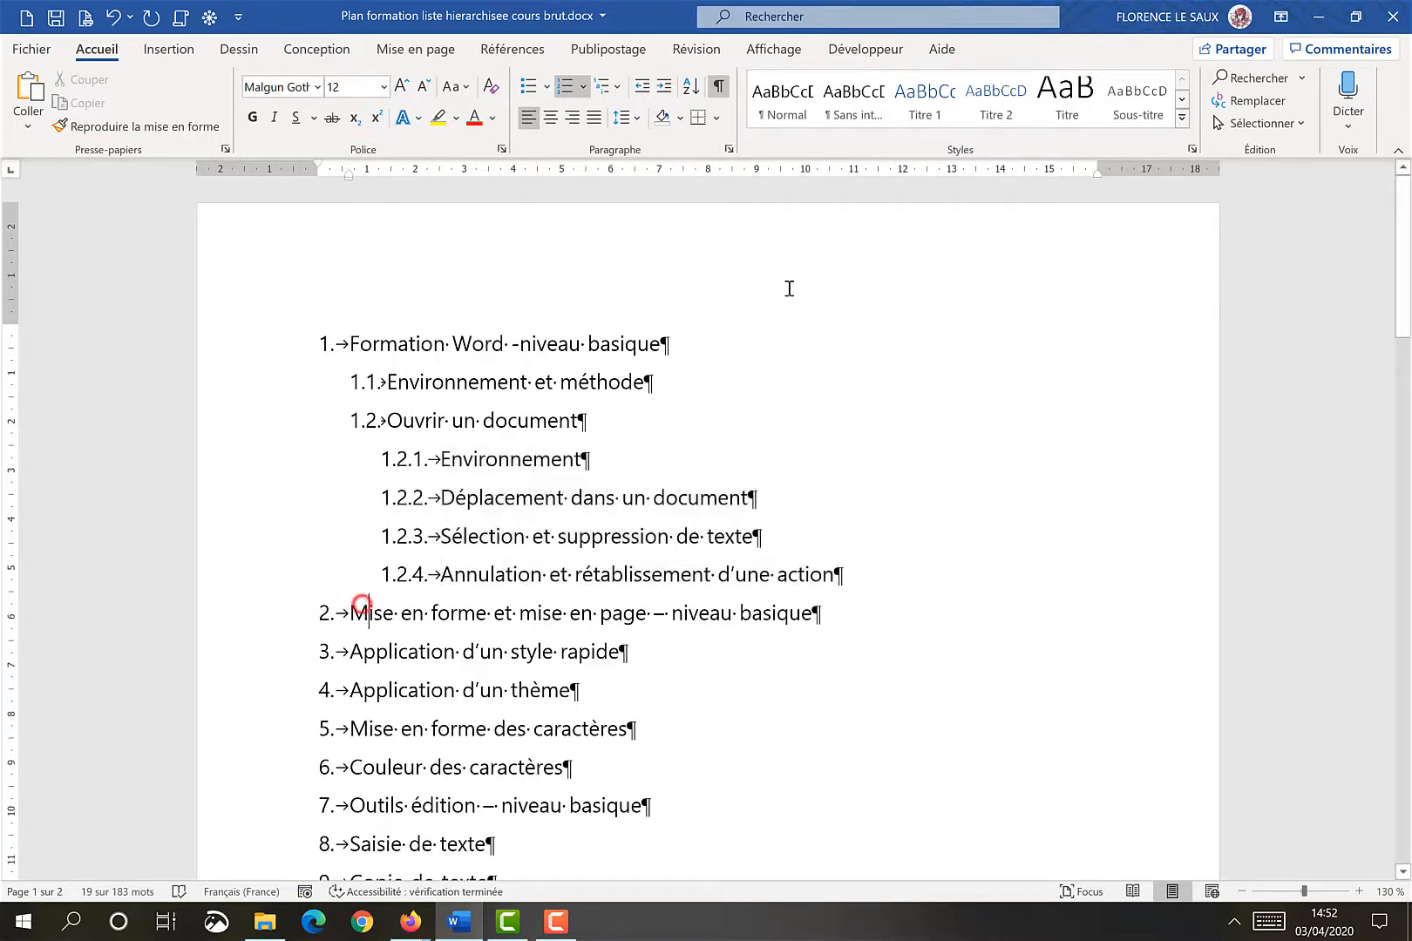
left_click(662, 86)
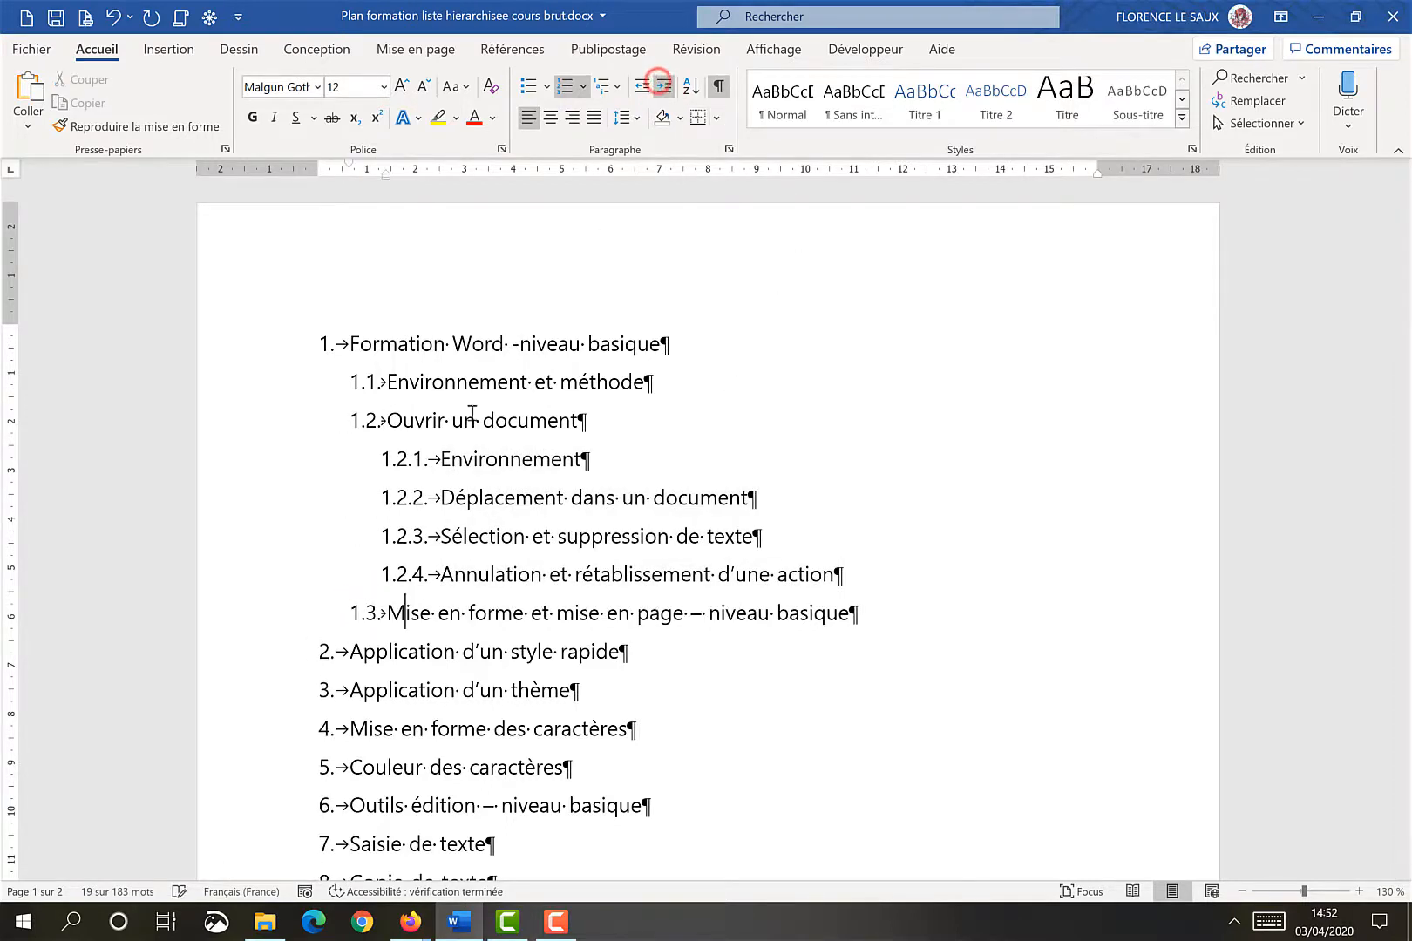
left_click_drag(342, 645, 239, 772)
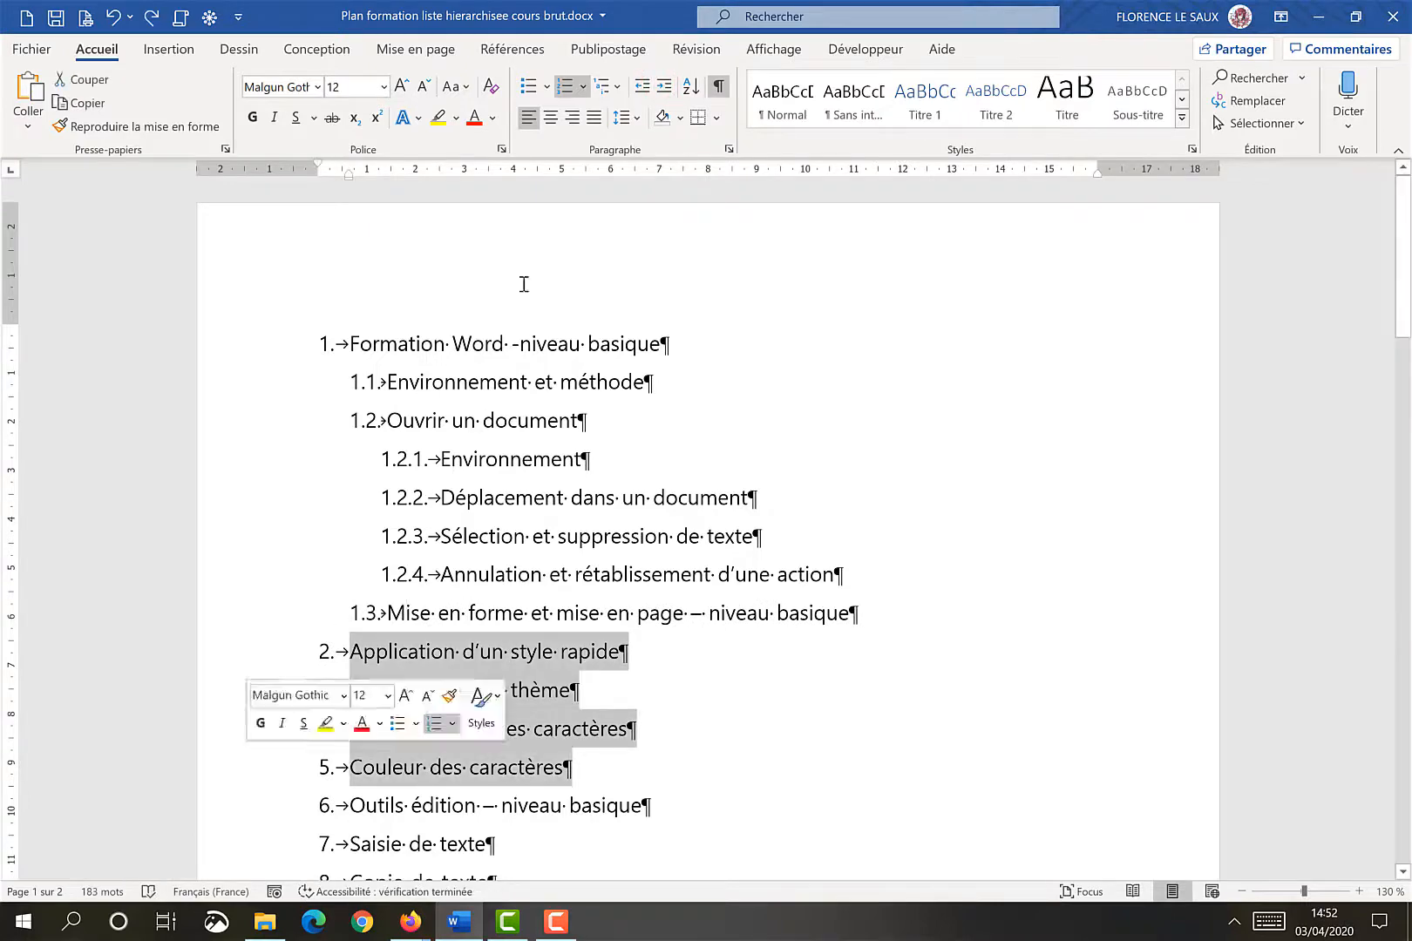
left_click(664, 92)
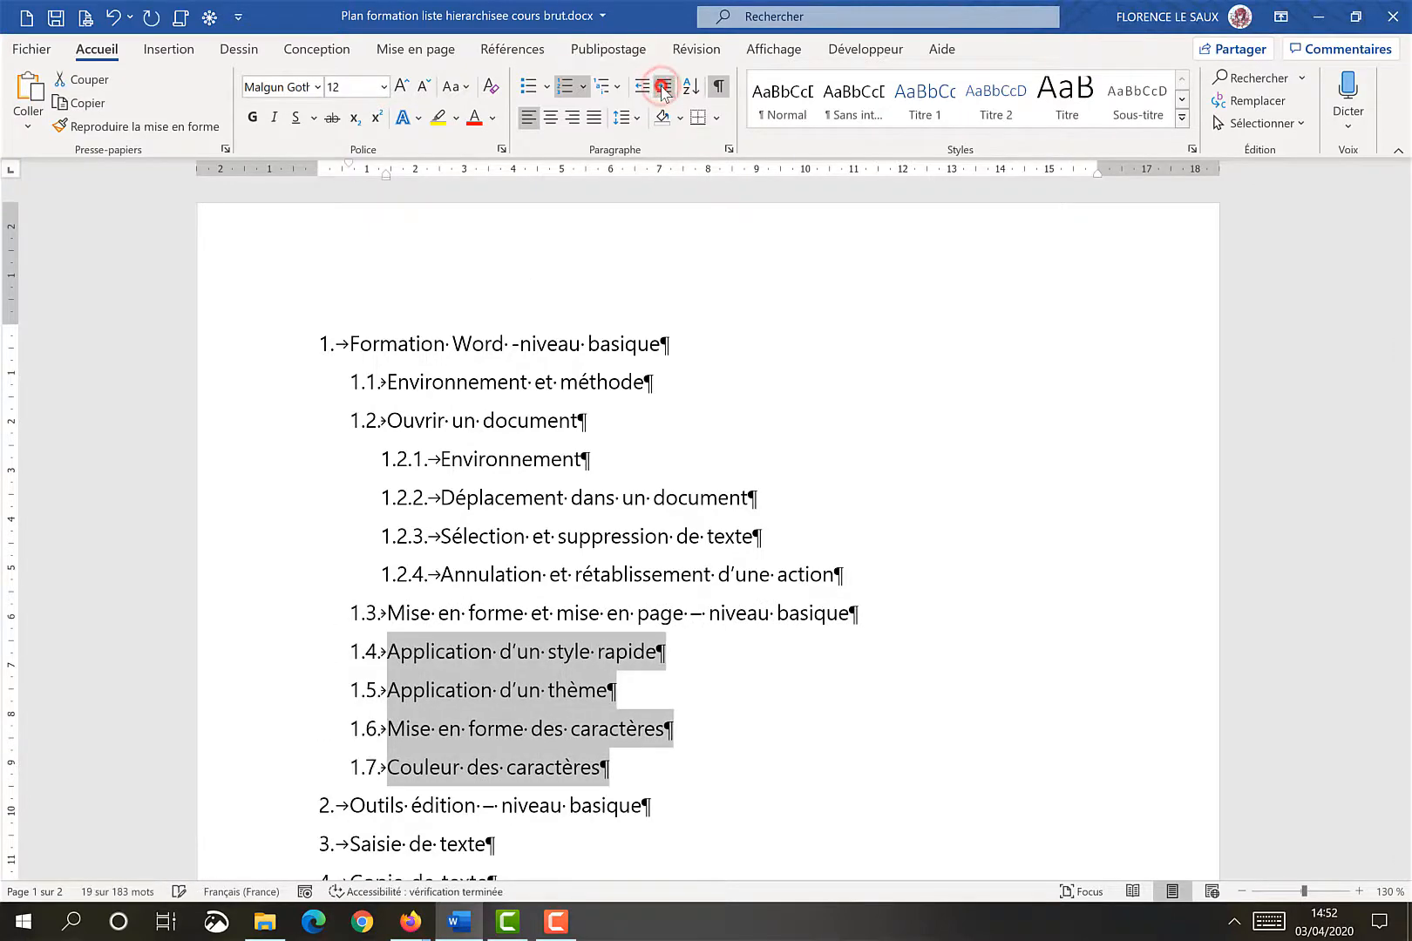
left_click(664, 92)
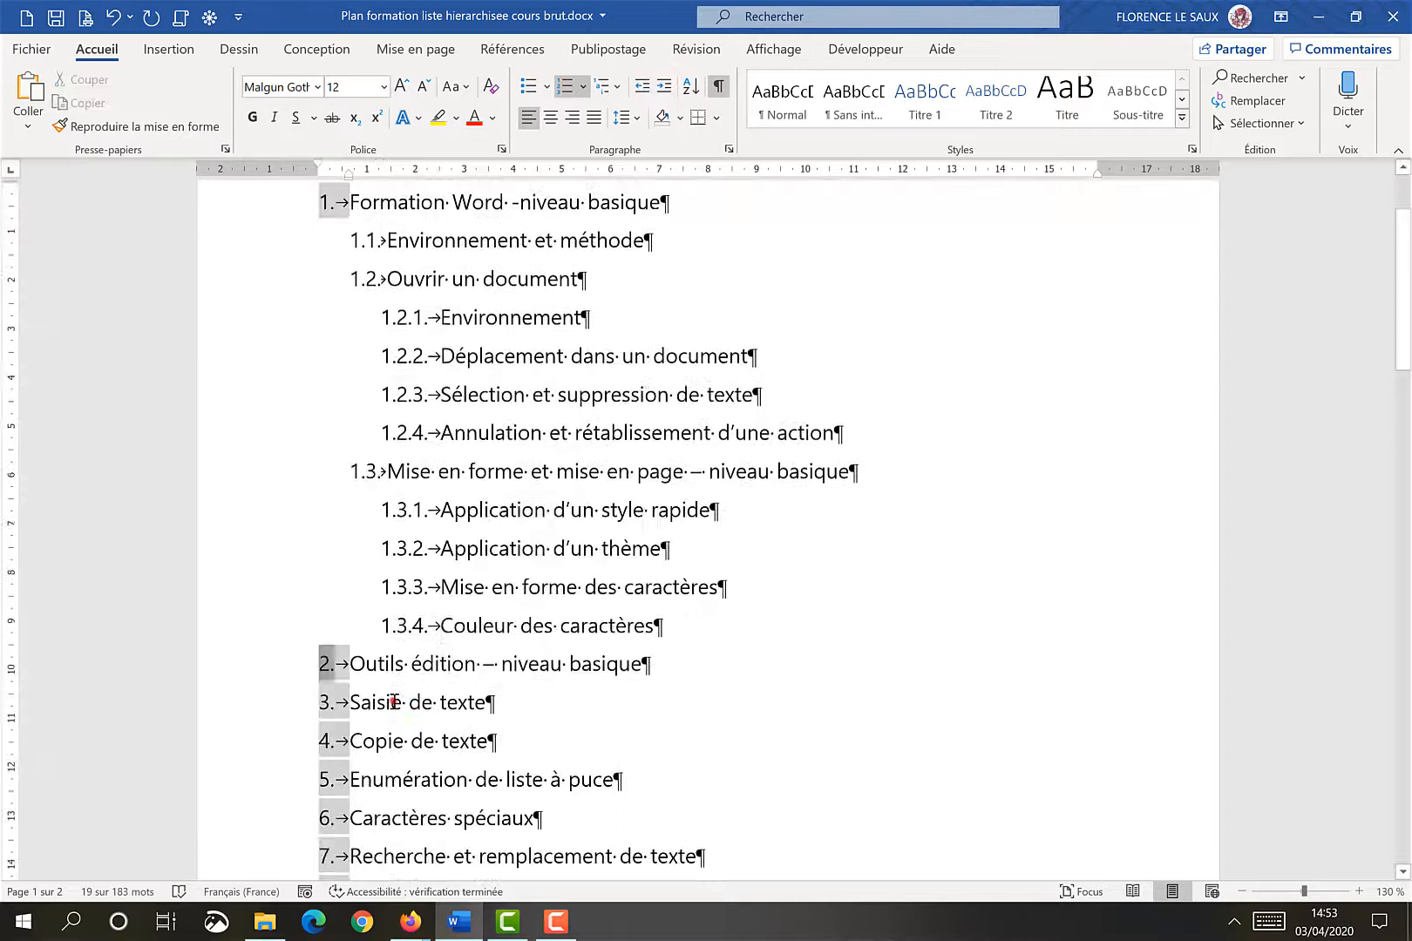
Demote 'Saisie de texte' to 2.1 and the four lines from 'Copie de texte' to 'Recherche et remplacement de texte' to 2.1.1 to 2.1.4
left_click(394, 702)
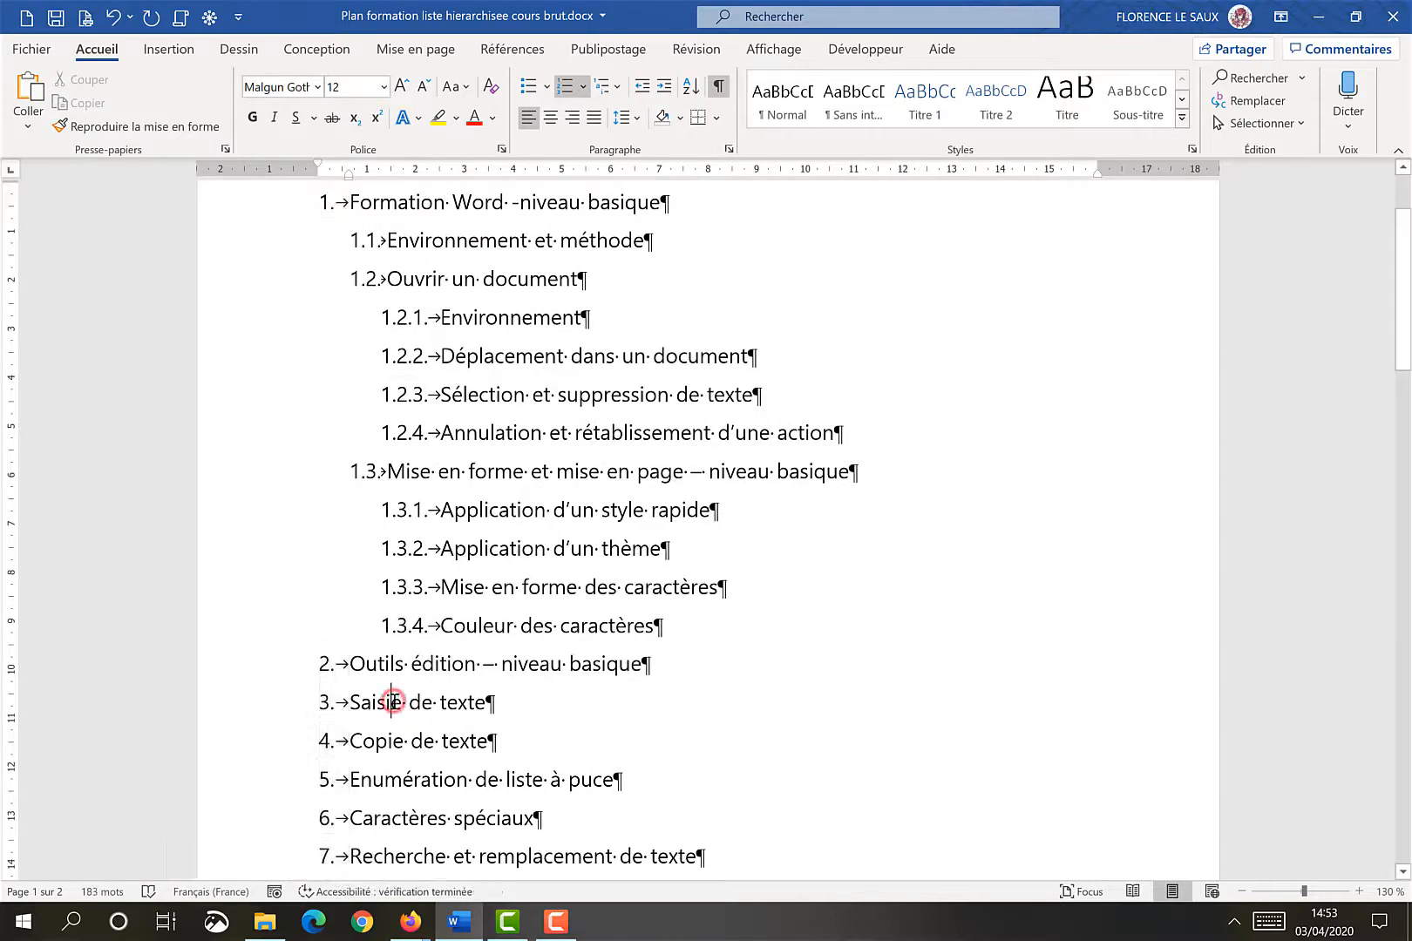
left_click(667, 84)
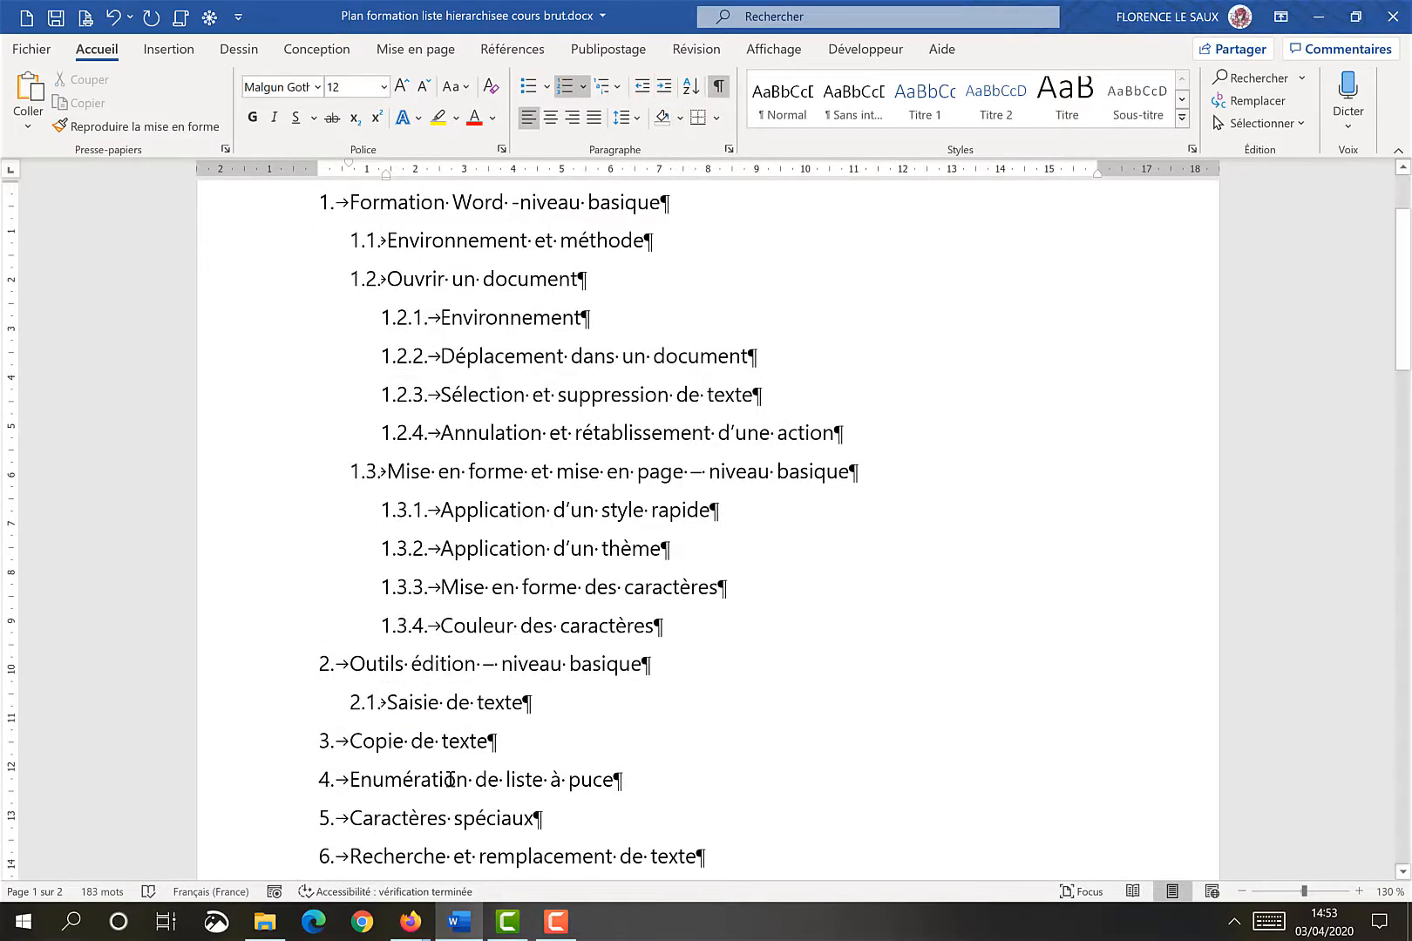
left_click(349, 742)
left_click_drag(357, 757, 702, 858)
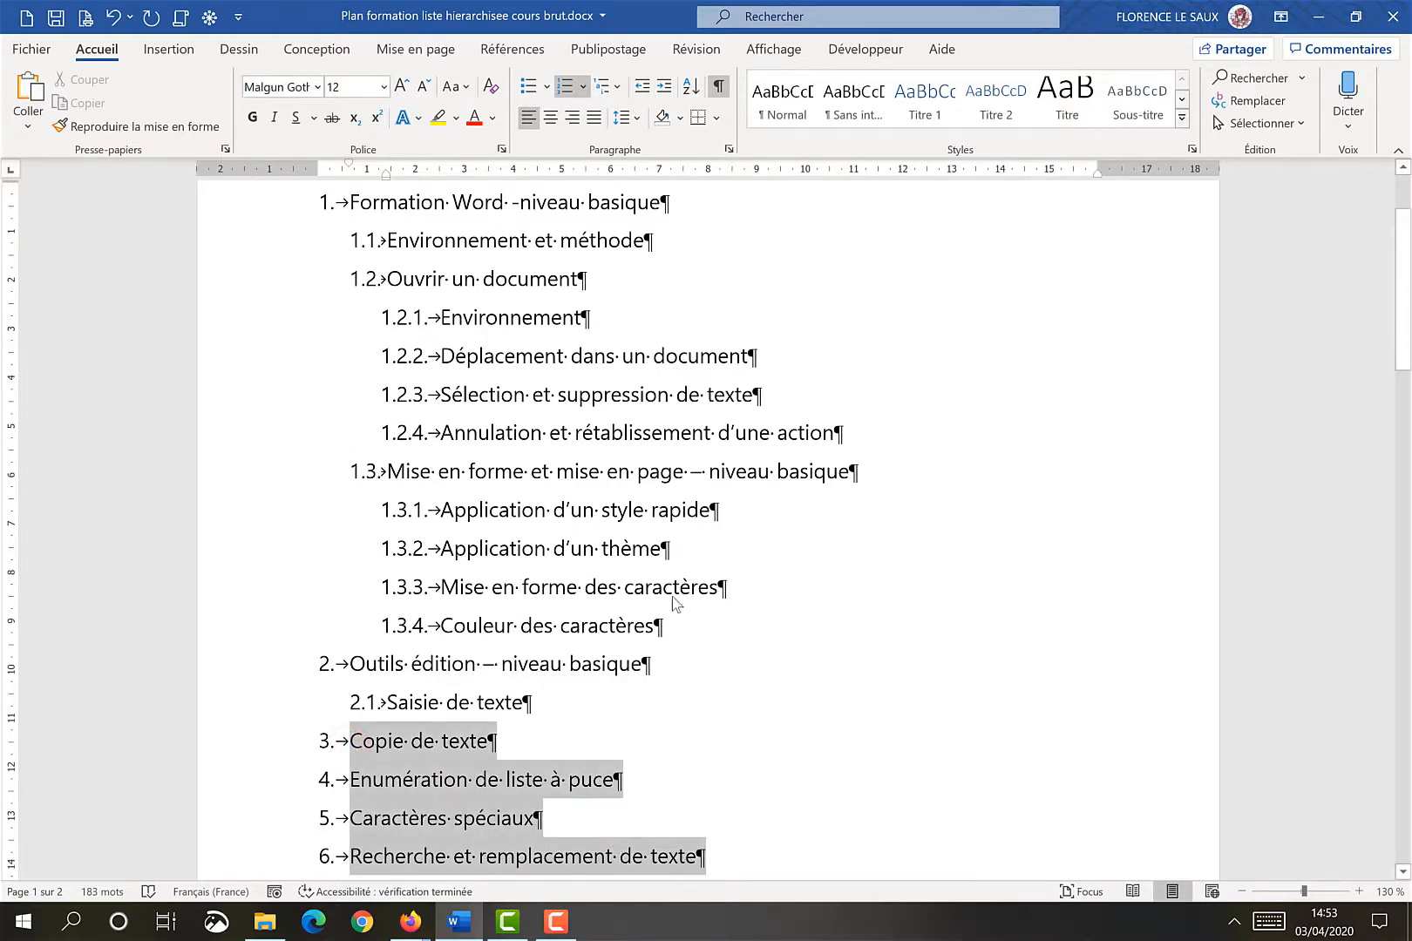
left_click(663, 91)
left_click(663, 91)
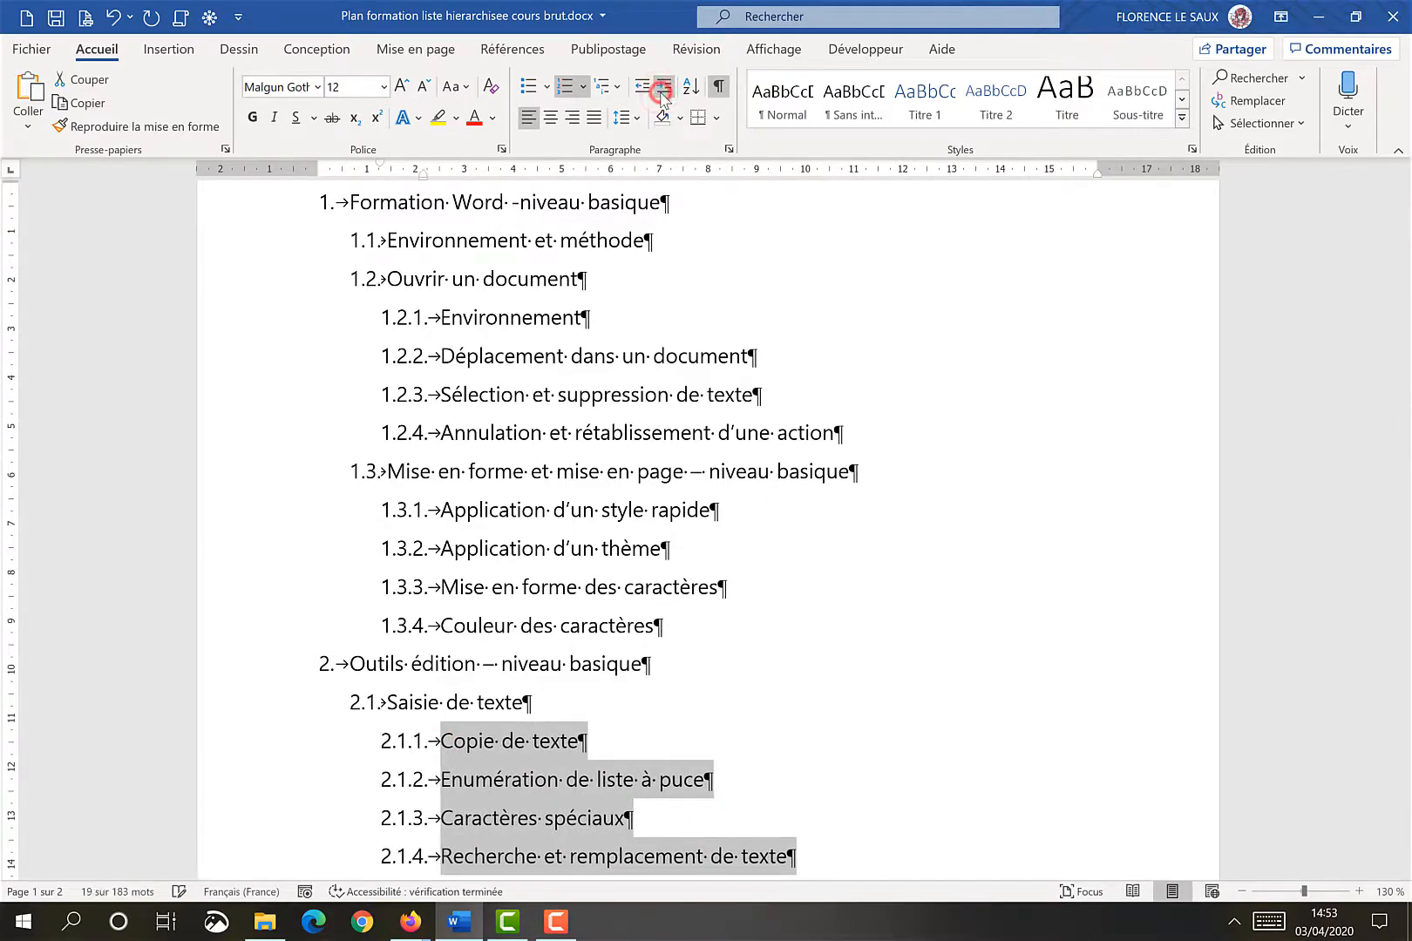
left_click(919, 674)
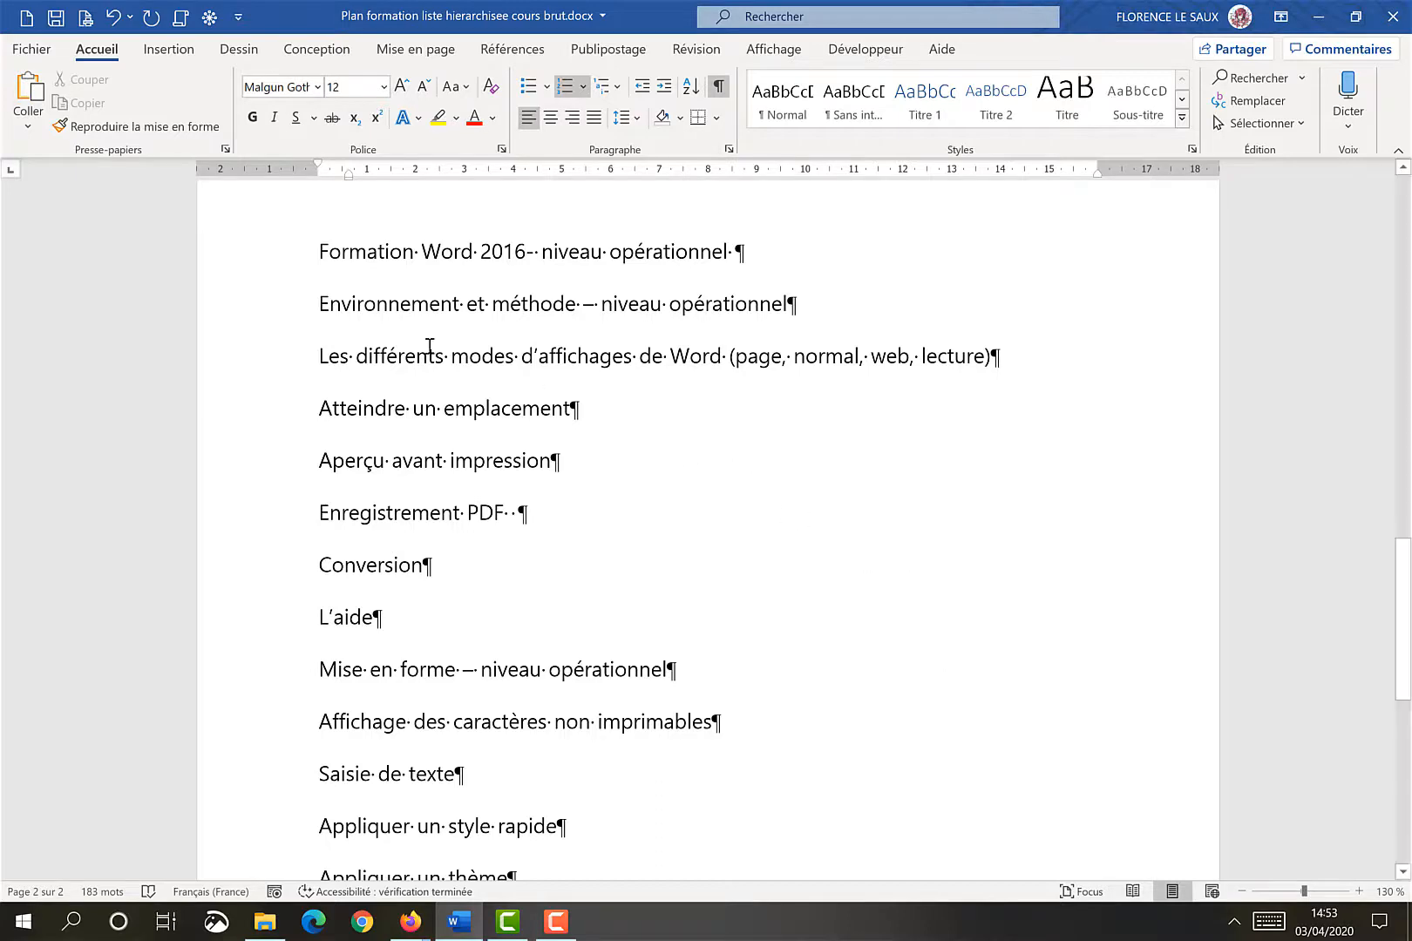
Select the second page's headings and define a new multilevel list whose level 1 uses the A, B, C, ... style formatted as 'A-'
left_click_drag(272, 249, 312, 739)
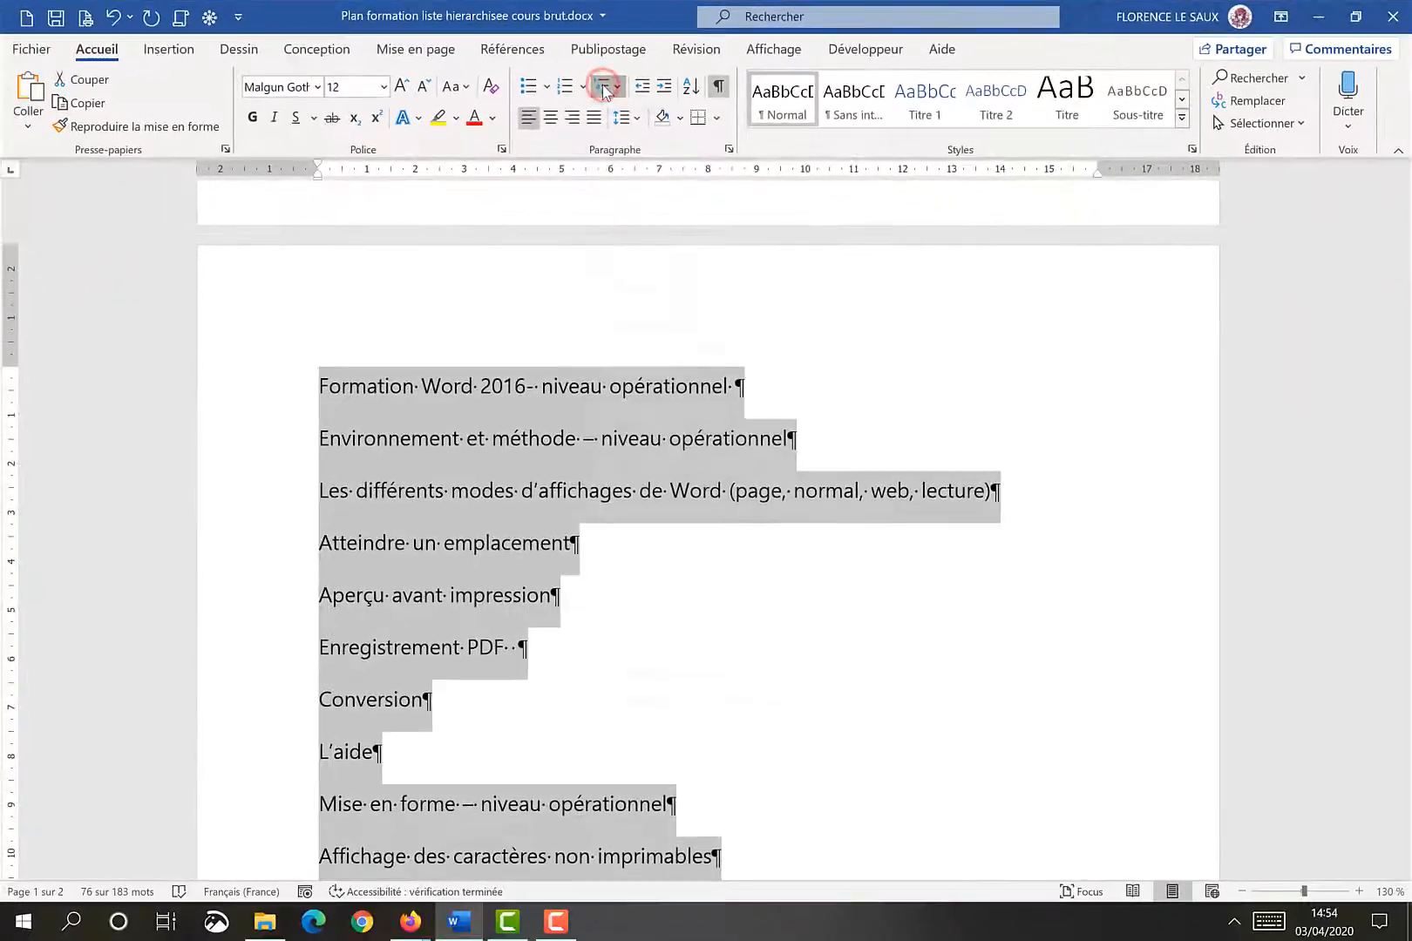
left_click(578, 148)
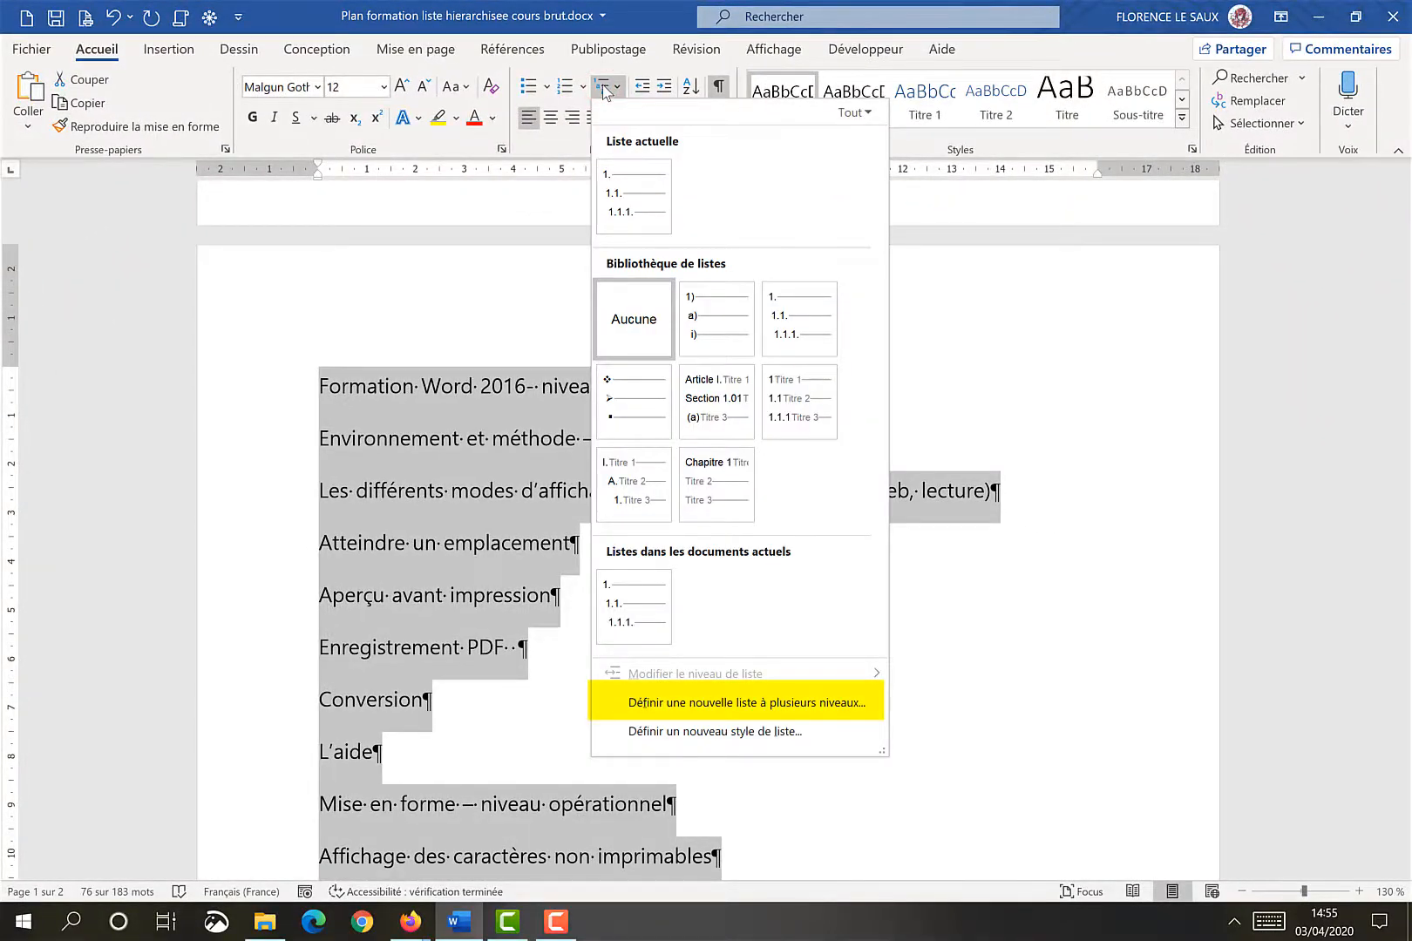
left_click(741, 702)
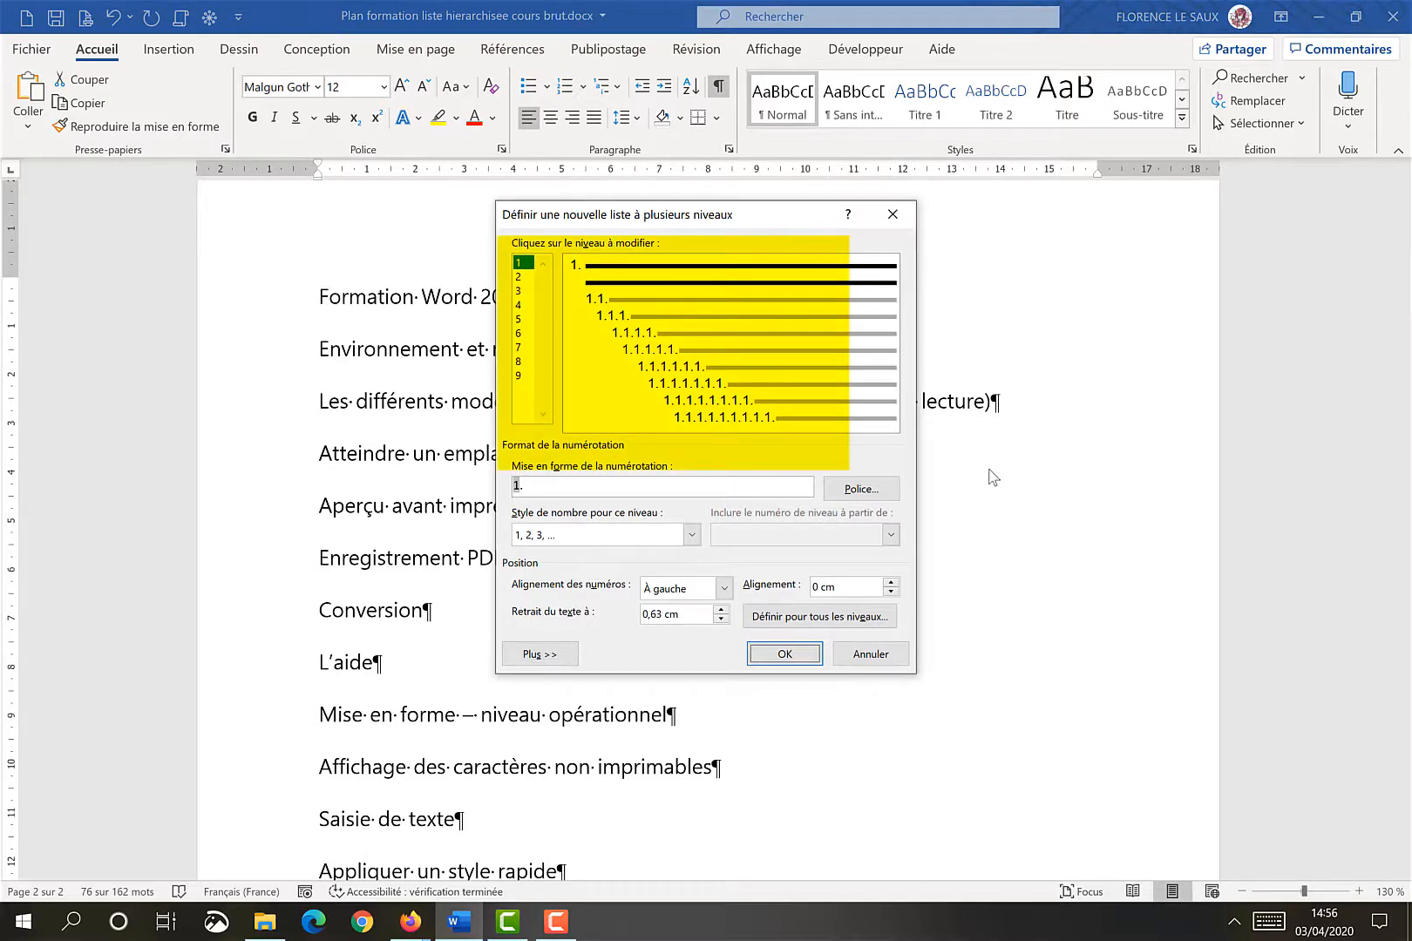
left_click(522, 262)
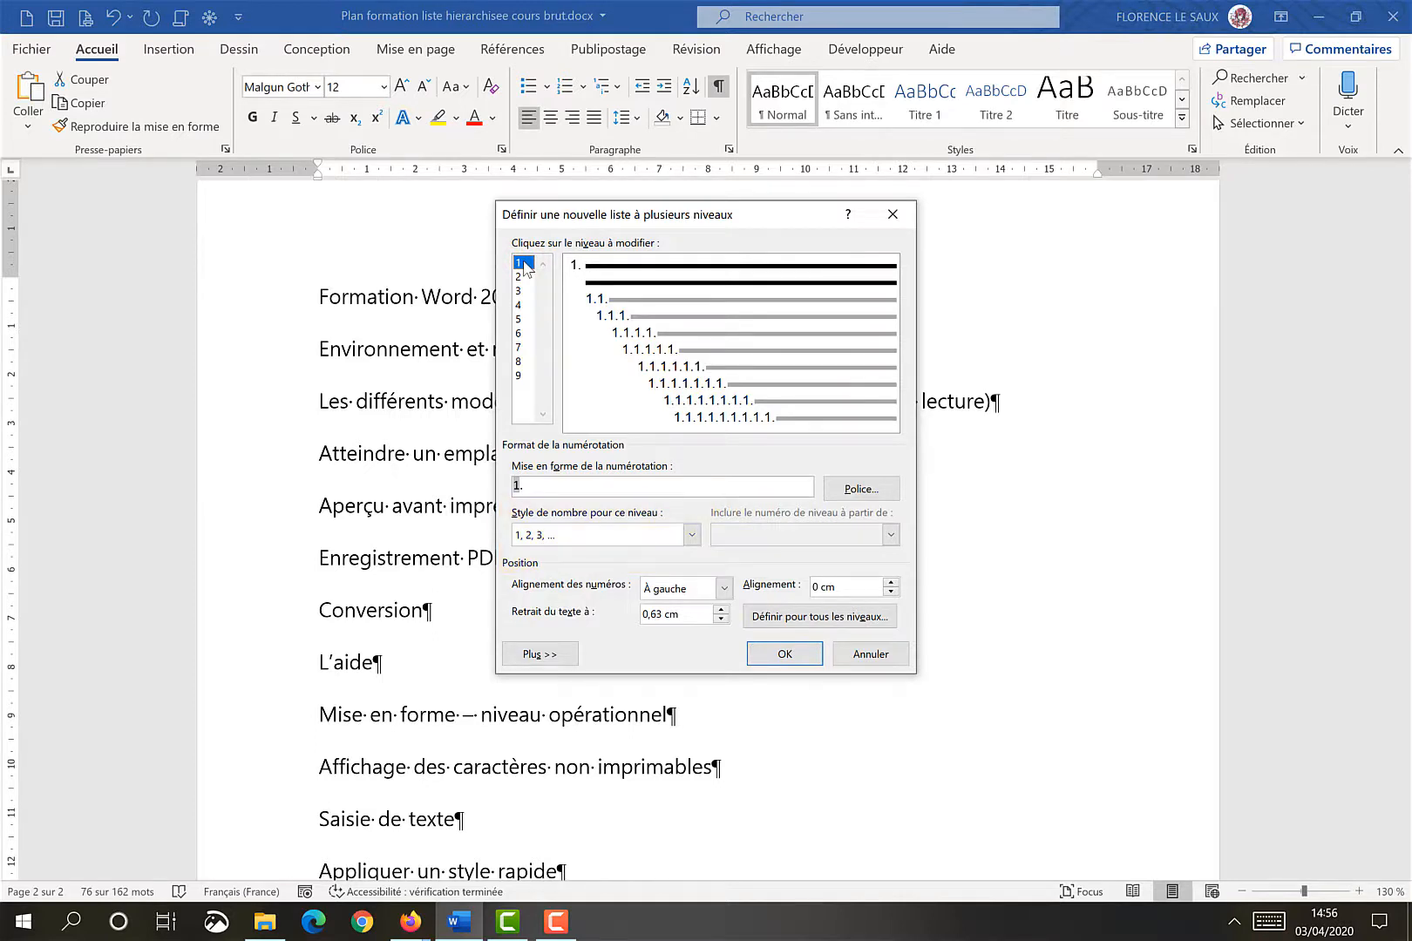
left_click(692, 535)
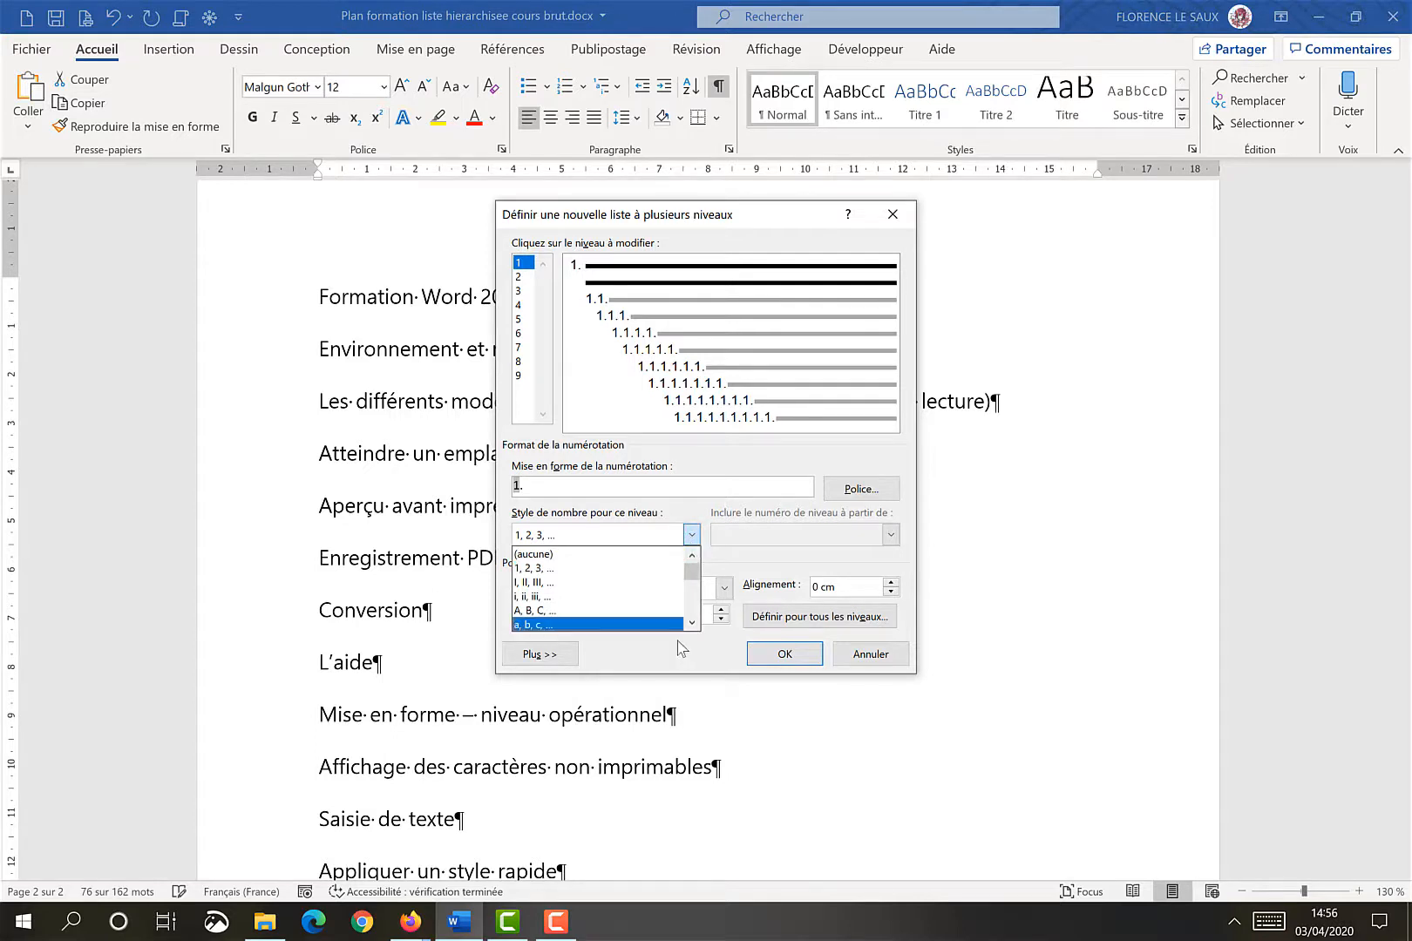
left_click(601, 612)
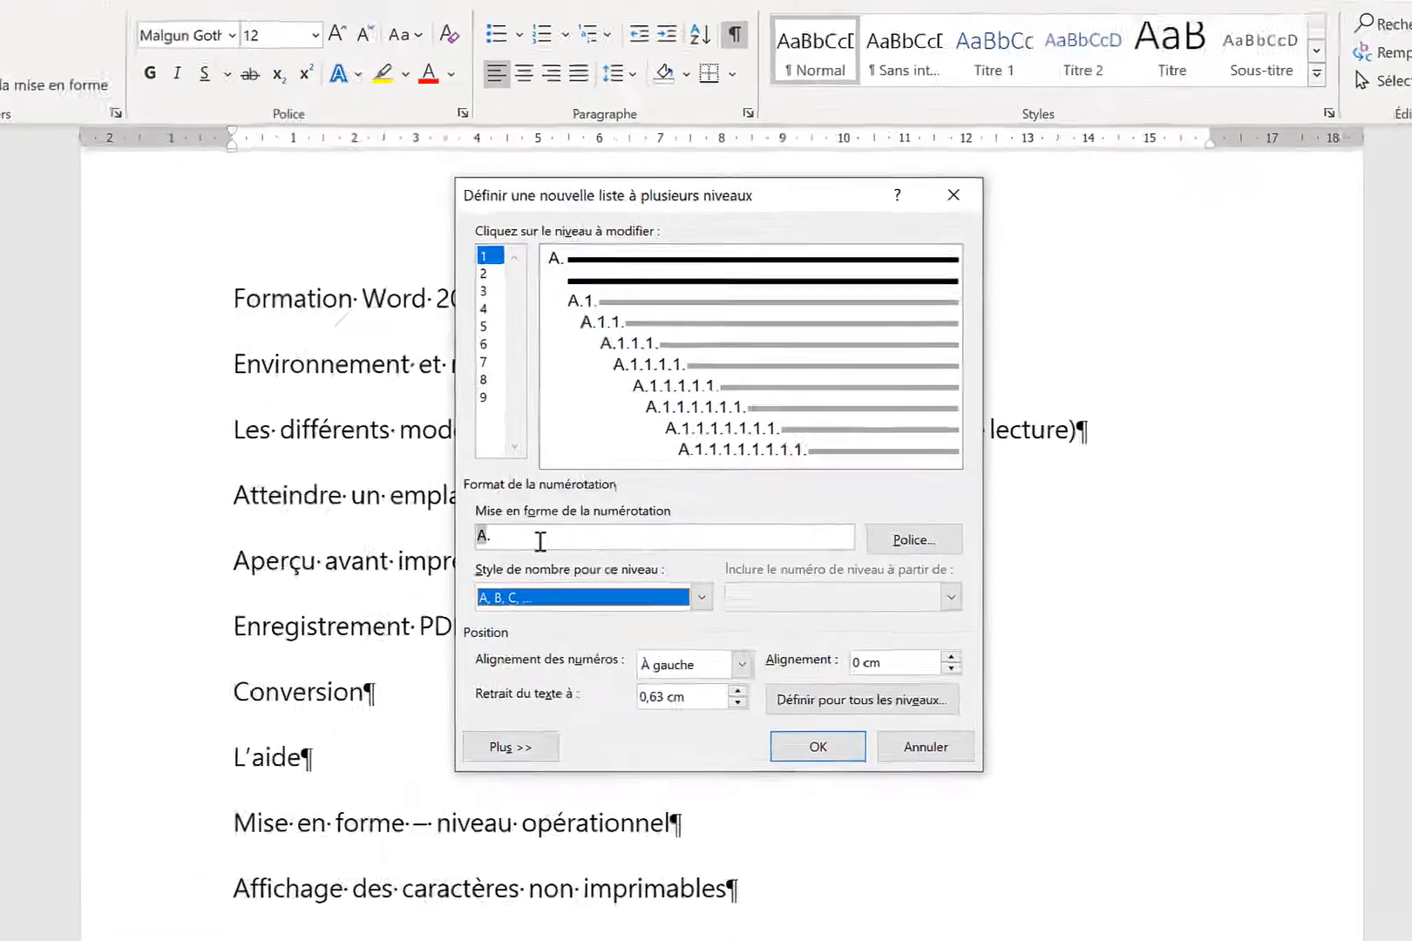
left_click(565, 490)
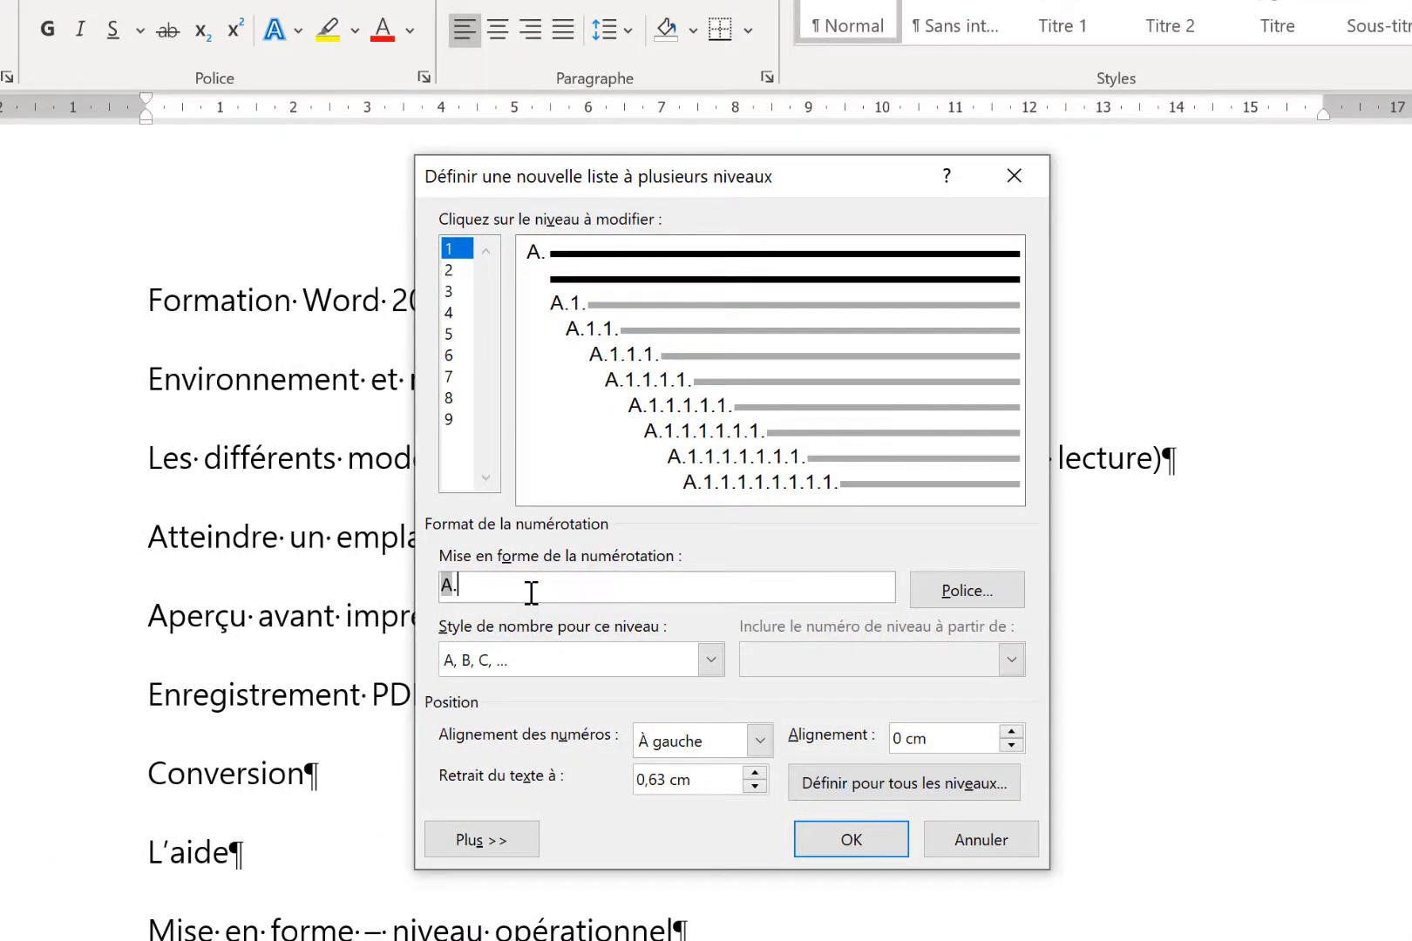
key("BackSpace")
type("-")
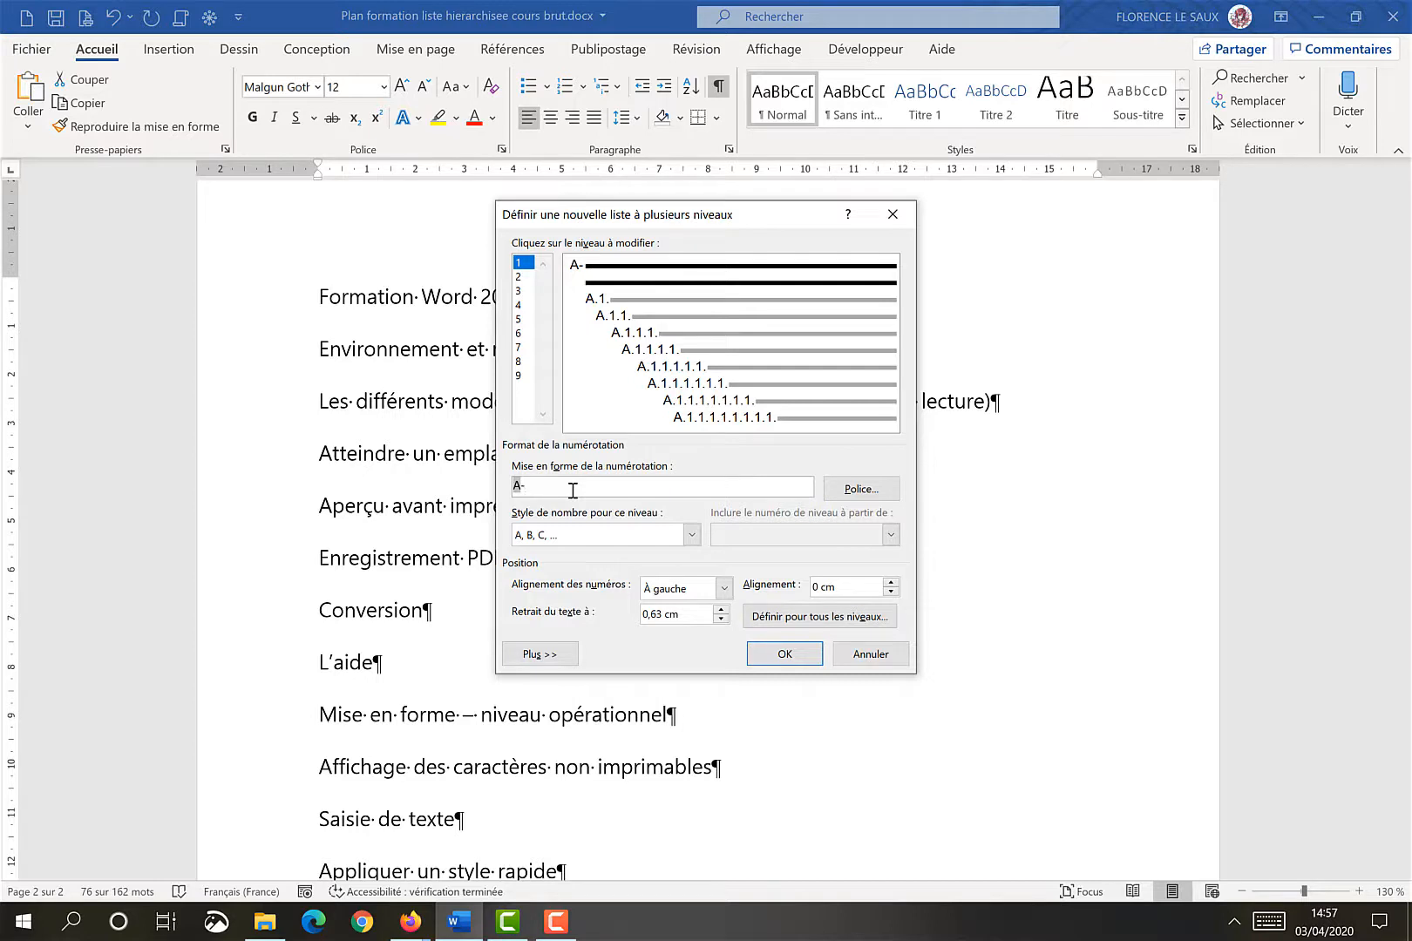
Set the new list's level 2 number style to 1er, 2e, 3e ...
left_click(521, 277)
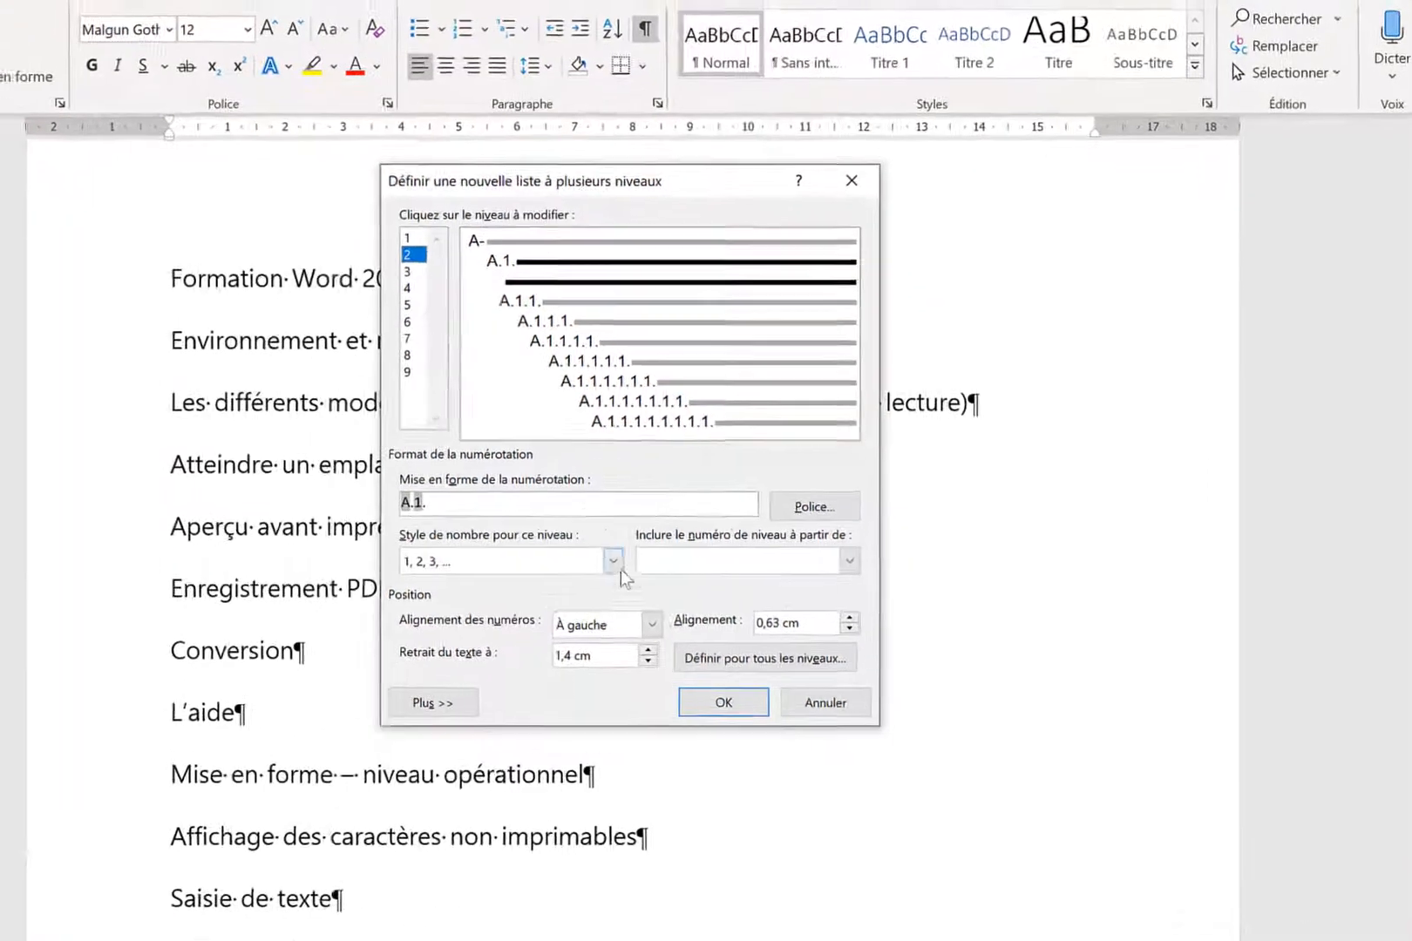
left_click(601, 566)
scroll(470, 645, "down", 1)
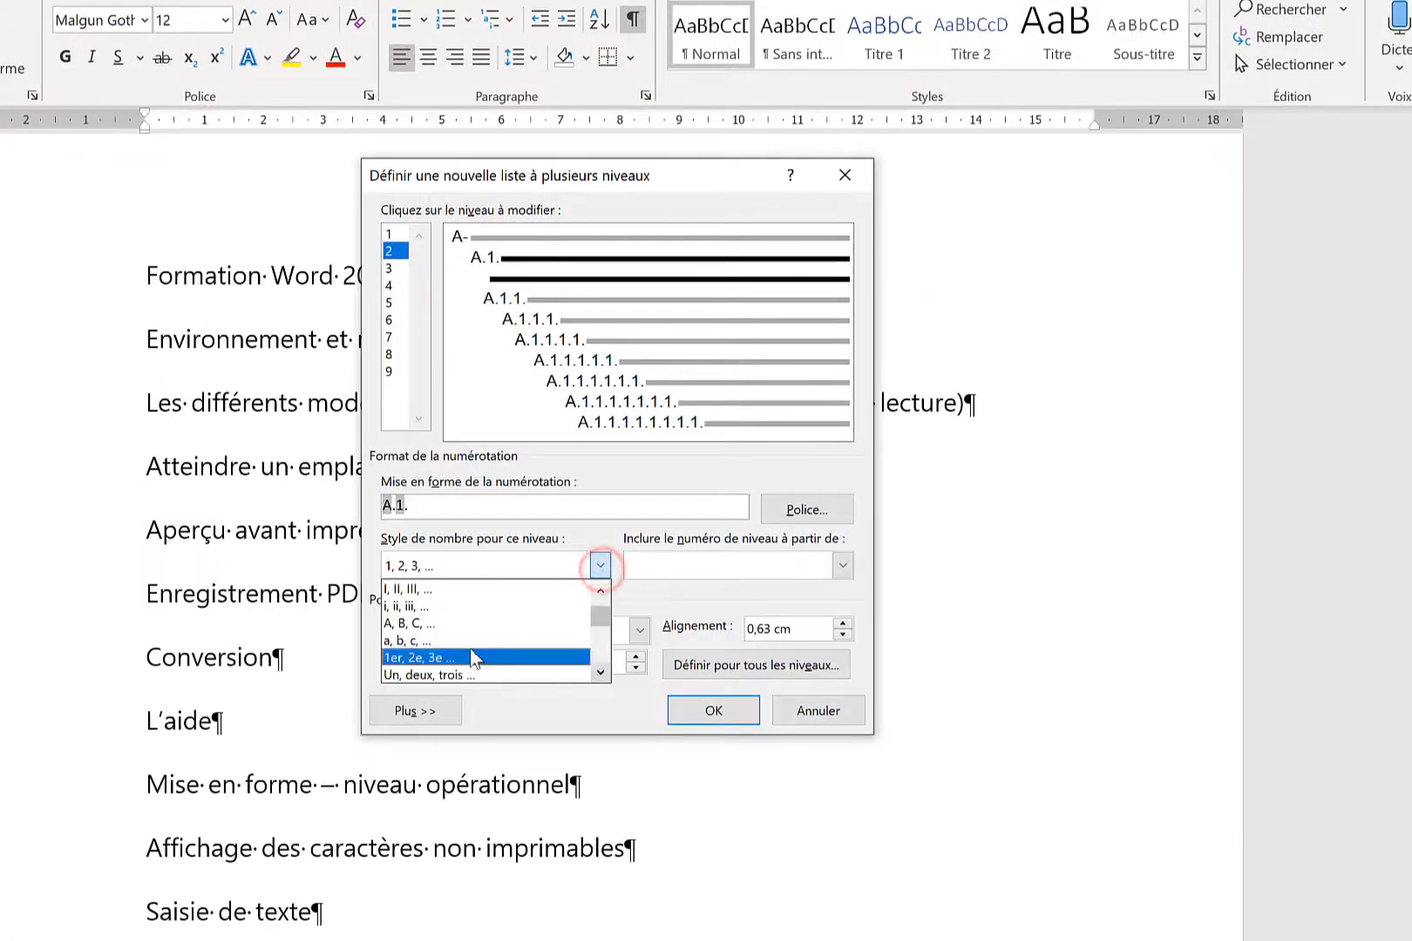
left_click(464, 660)
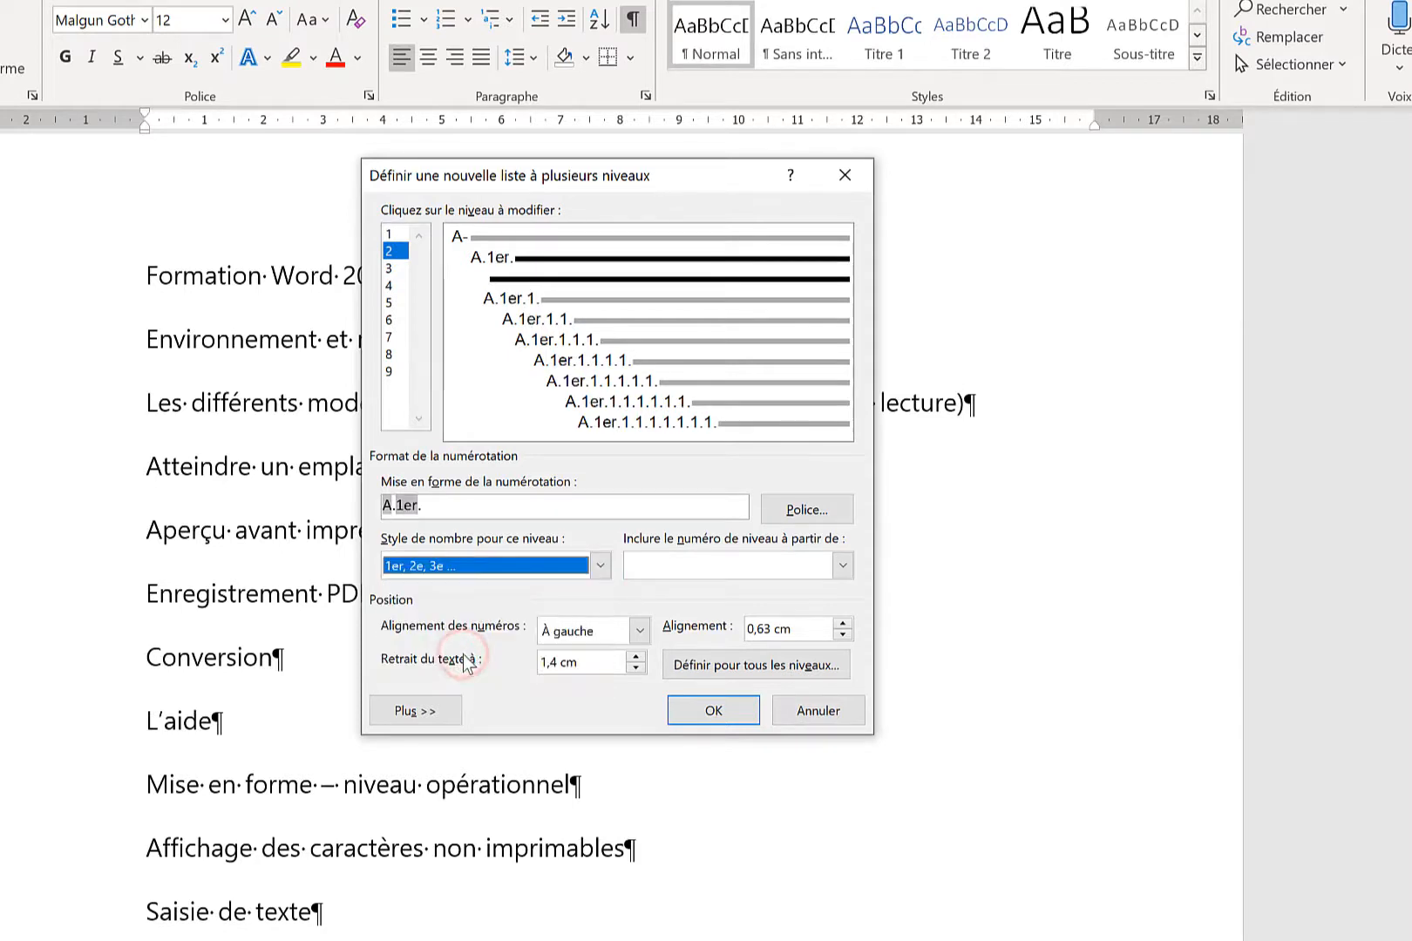
Set level 3 to the 'Puce, diamant plein' bullet and apply the new multilevel list
left_click(392, 269)
key("Delete")
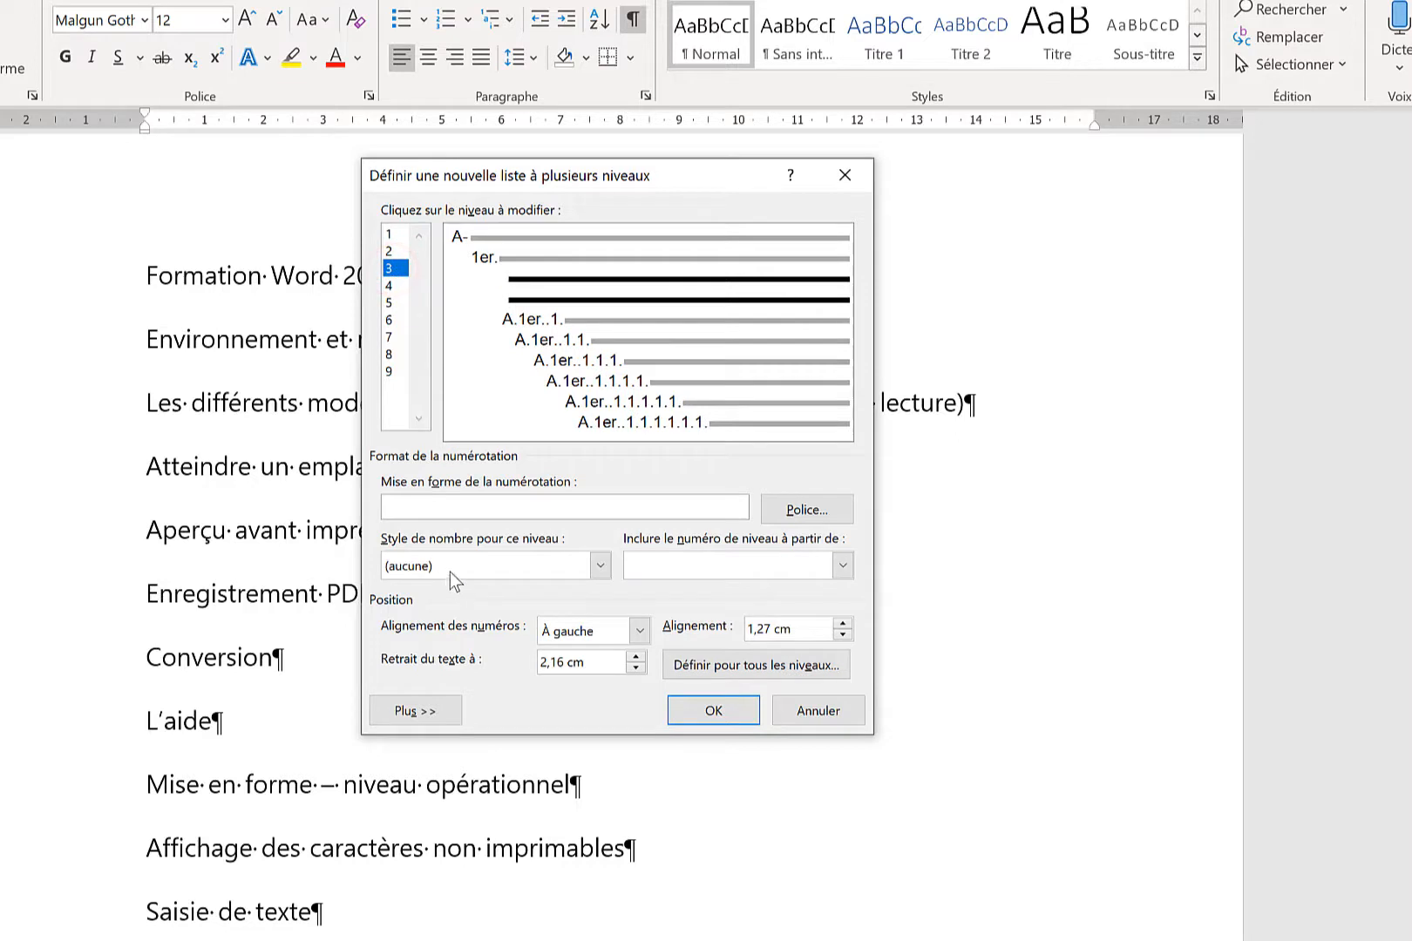
left_click(450, 571)
left_click(600, 673)
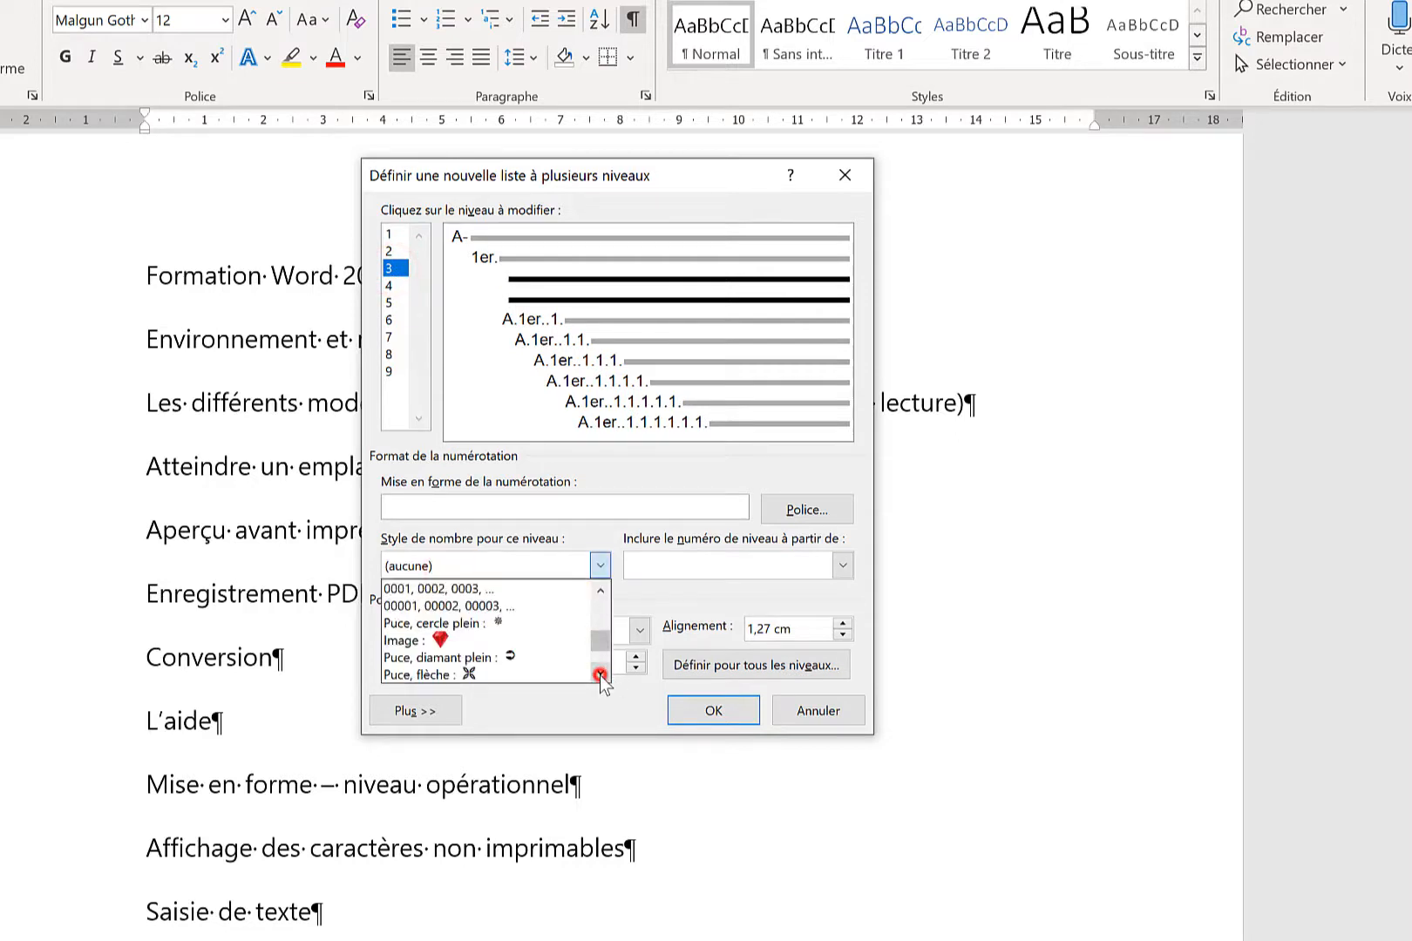
left_click(519, 659)
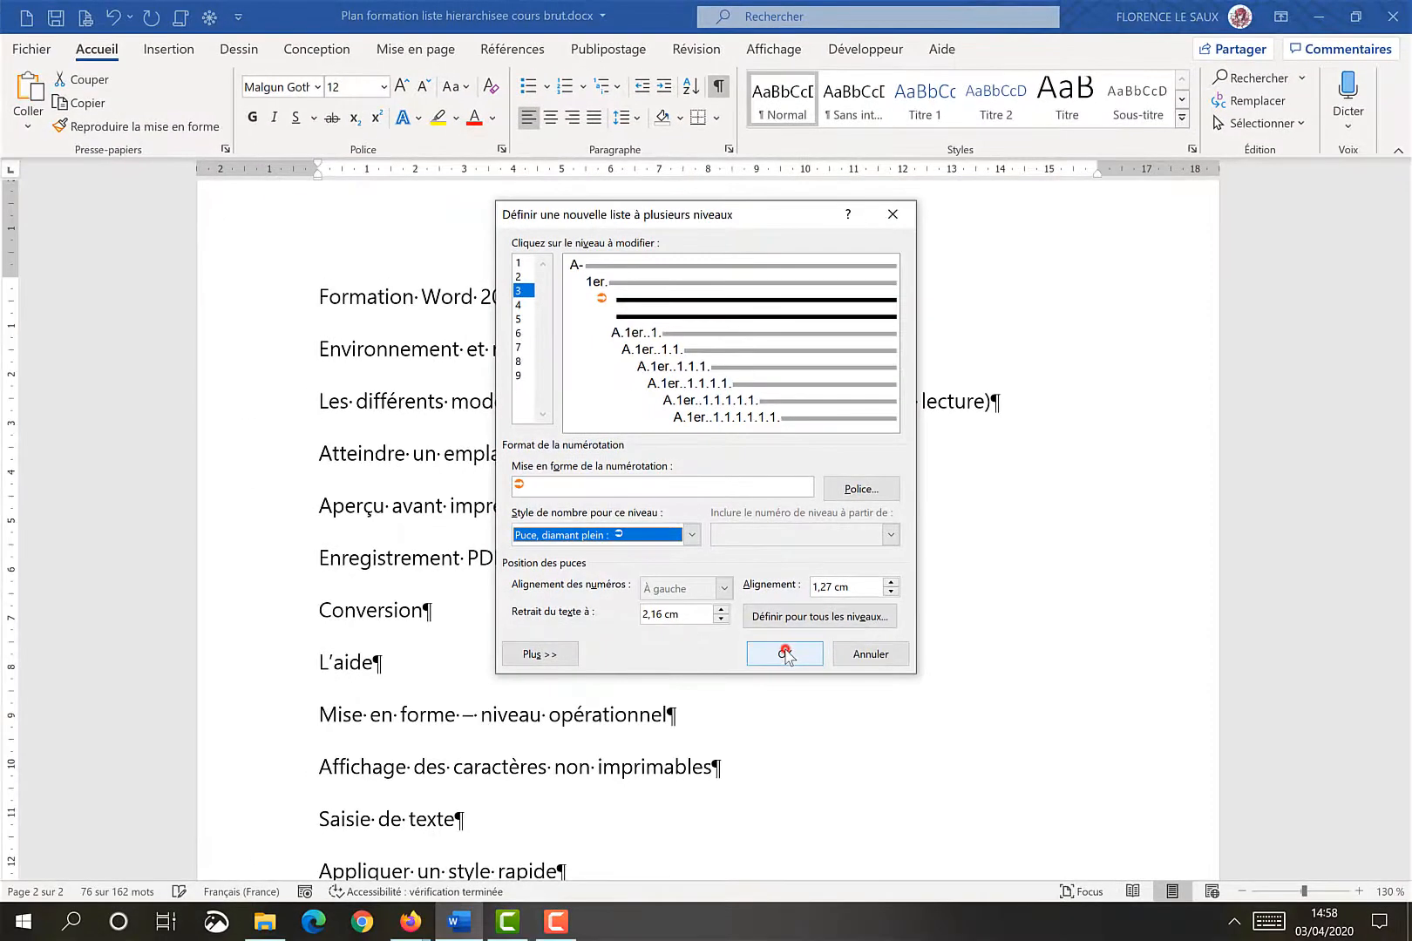
left_click(785, 654)
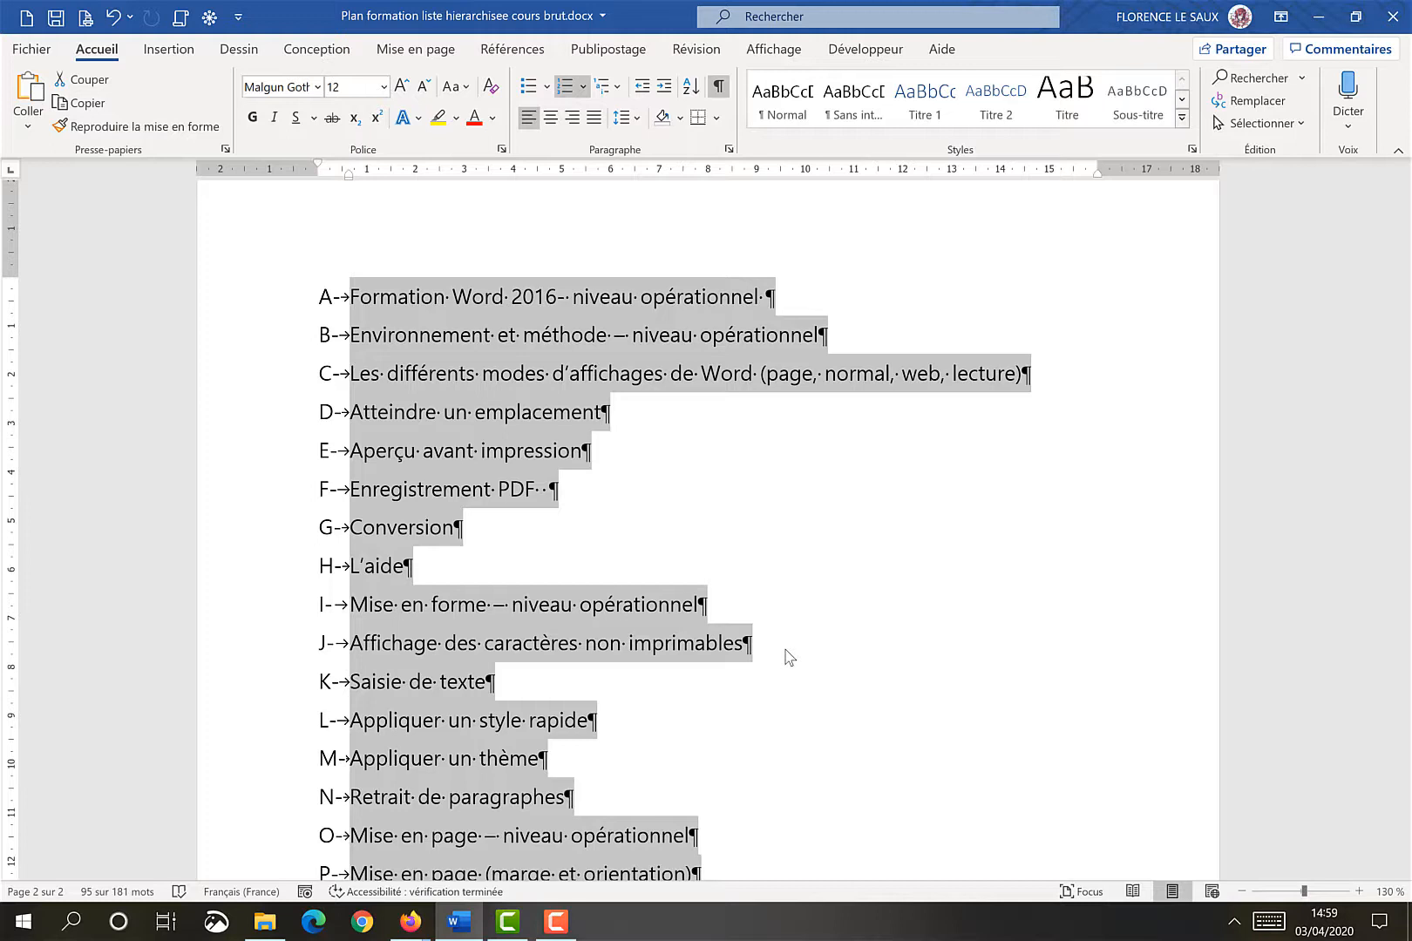
Demote 'Environnement et méthode – niveau opérationnel' to the second level of the new list
left_click(359, 342)
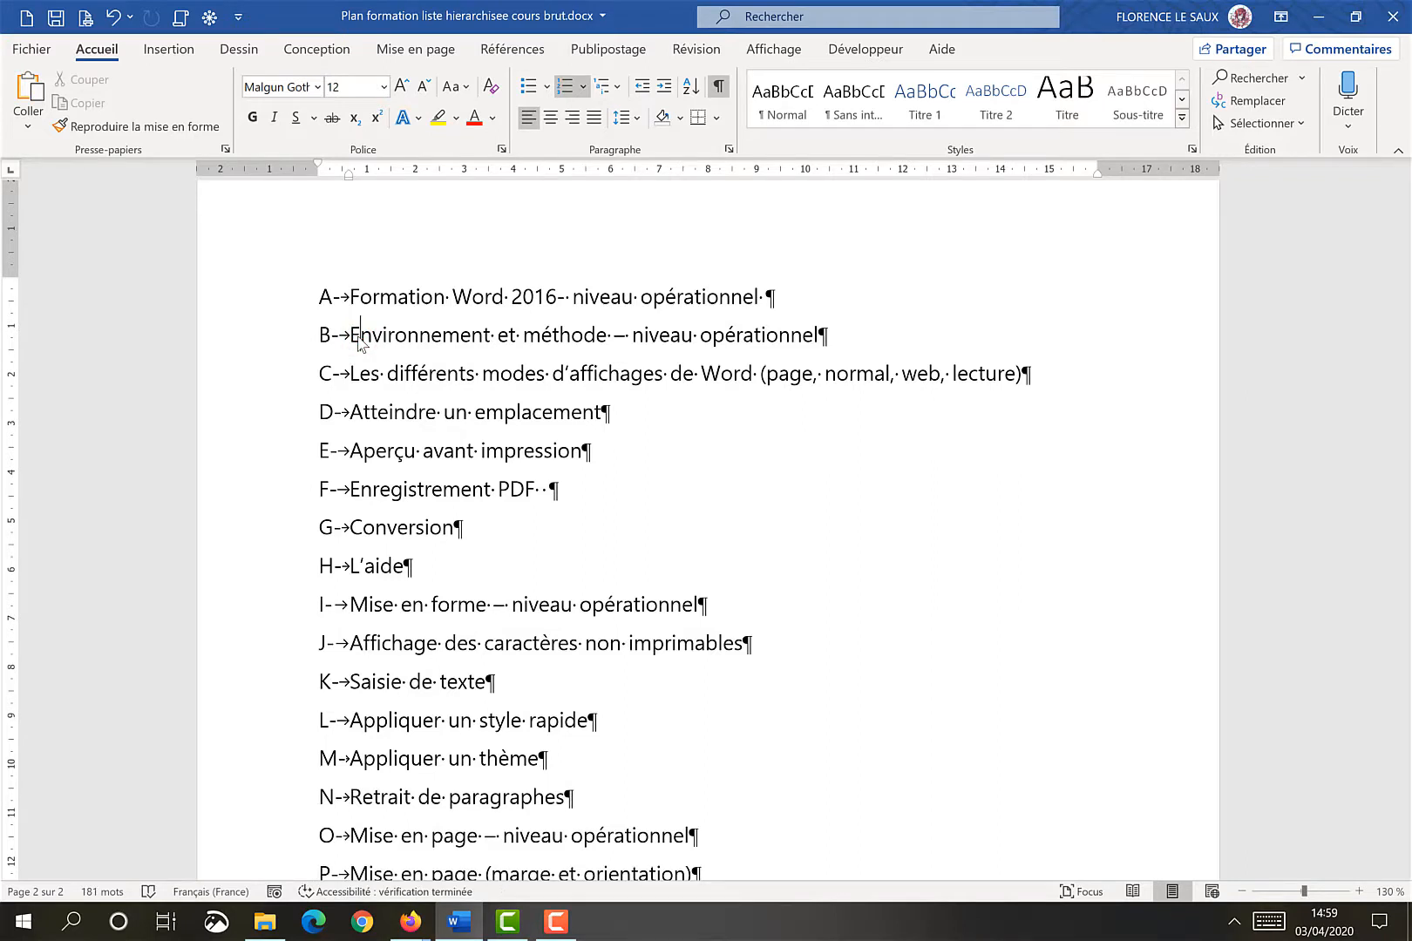
left_click(667, 84)
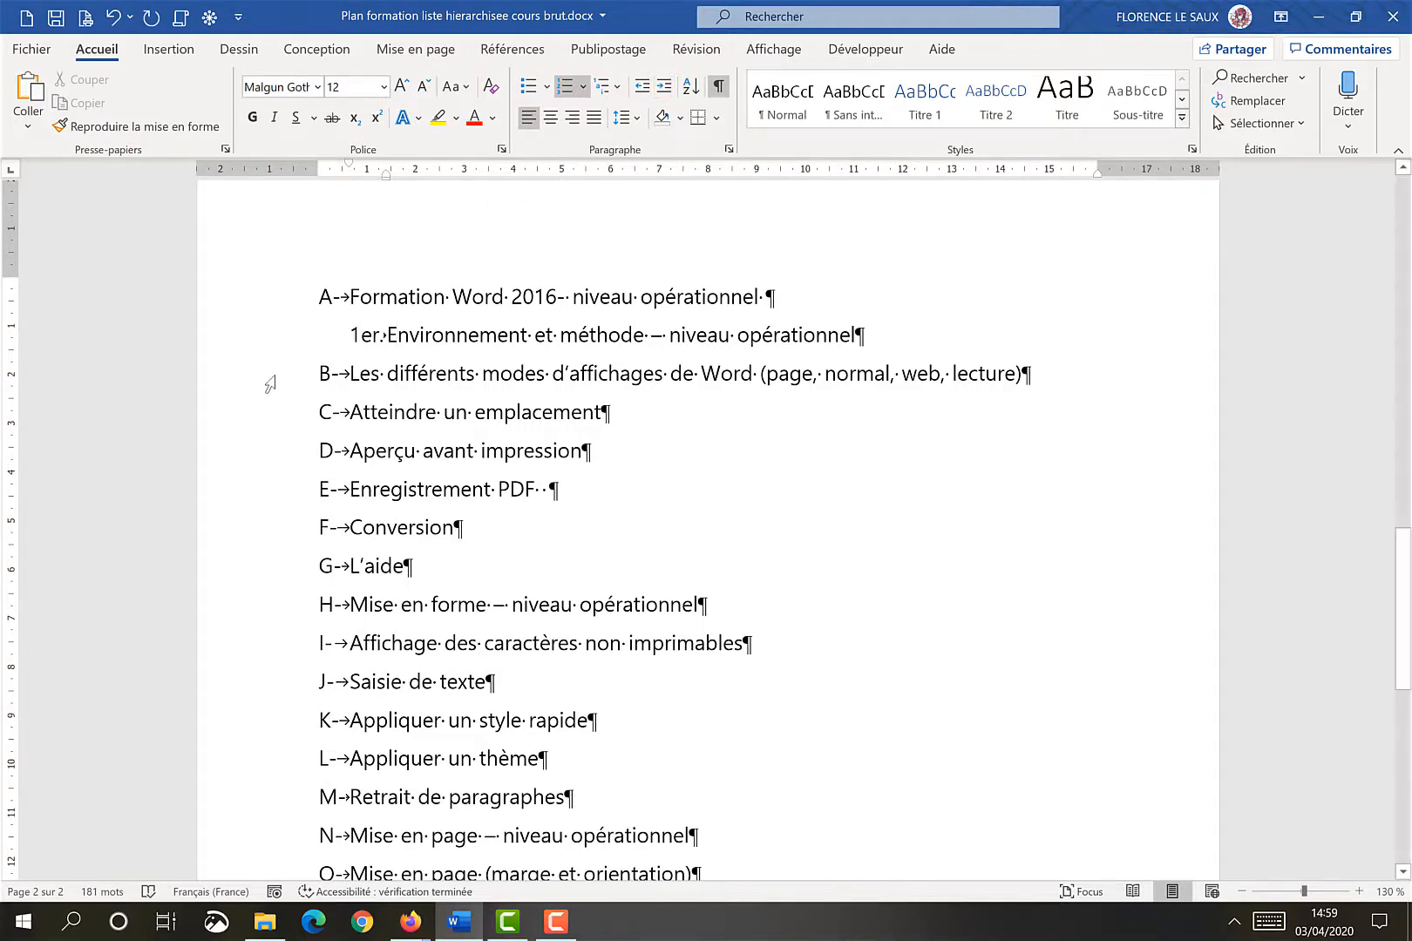
Demote the headings from 'Les différents modes d'affichages de Word' through 'L'aide' to the third, bulleted level
left_click_drag(273, 379, 271, 569)
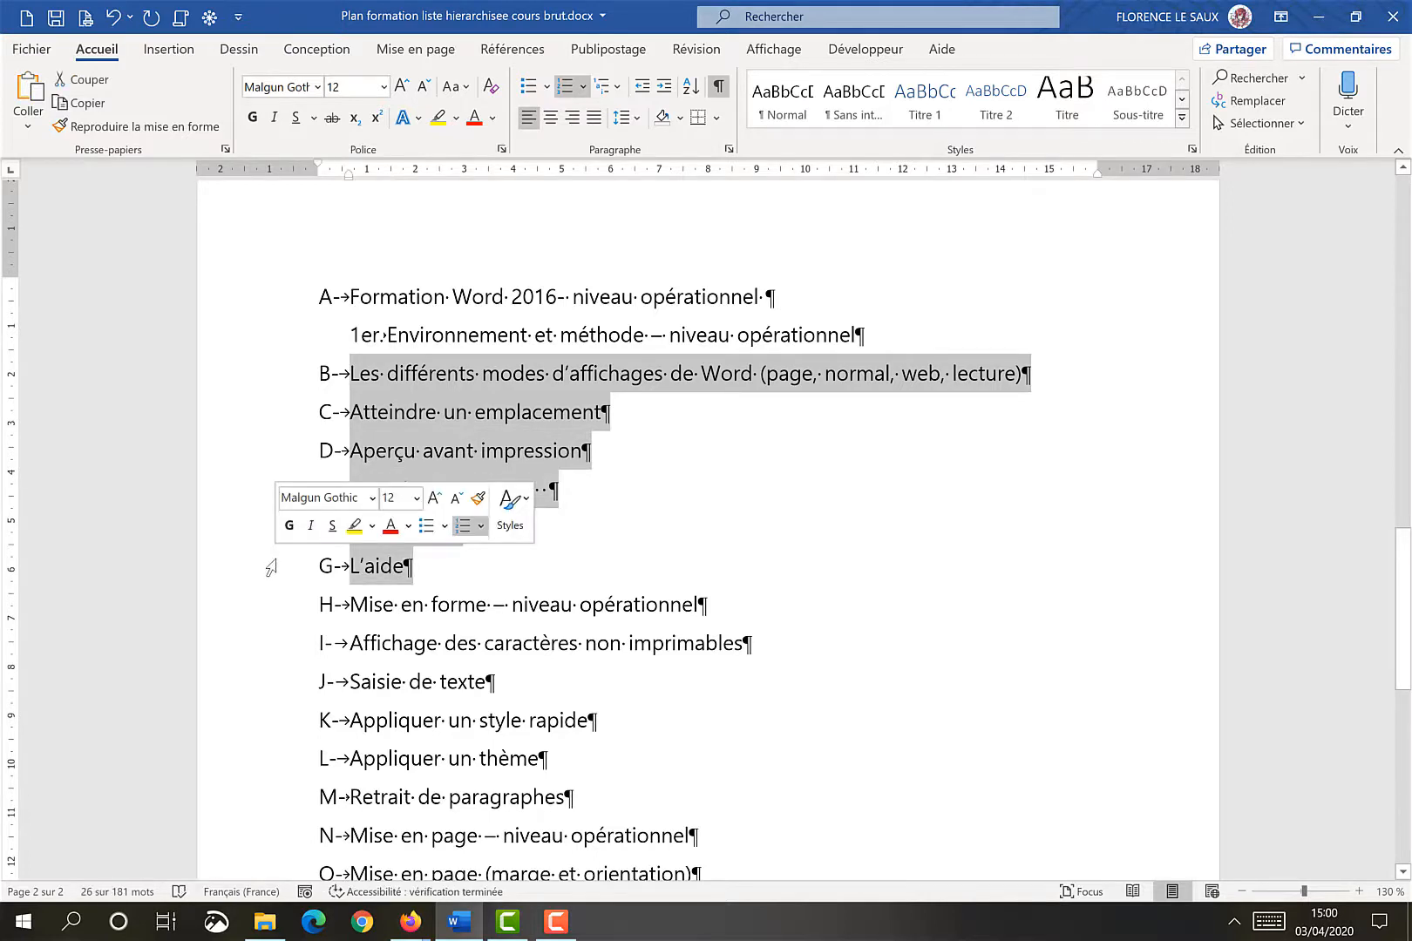
left_click(665, 88)
left_click(665, 87)
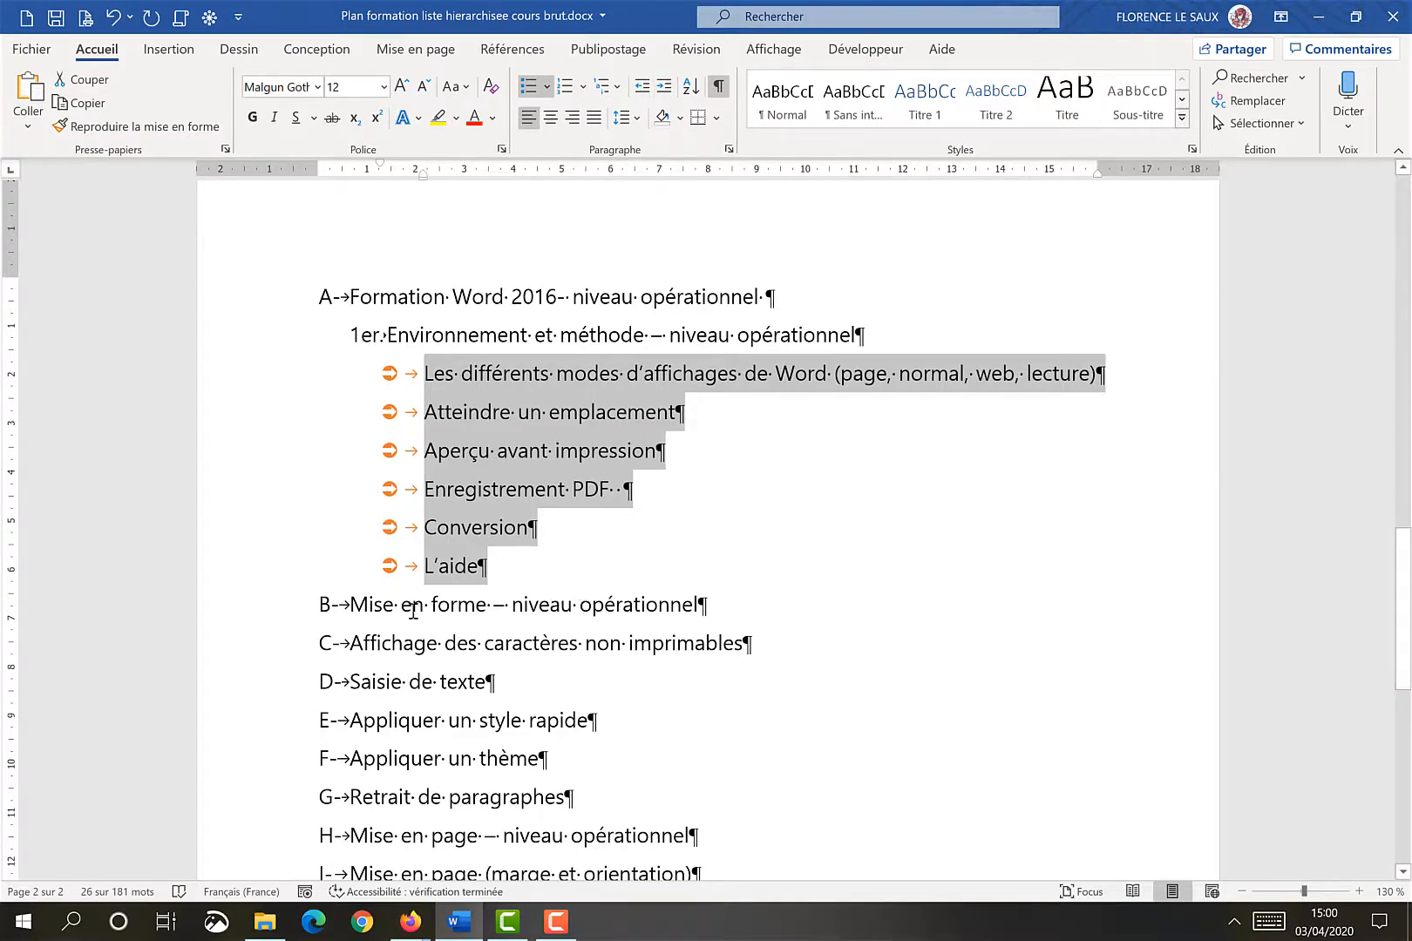
Demote 'Mise en forme – niveau opérationnel' to the second level, and 'Saisie de texte' through 'Retrait de paragraphes' to the bulleted level
left_click(374, 605)
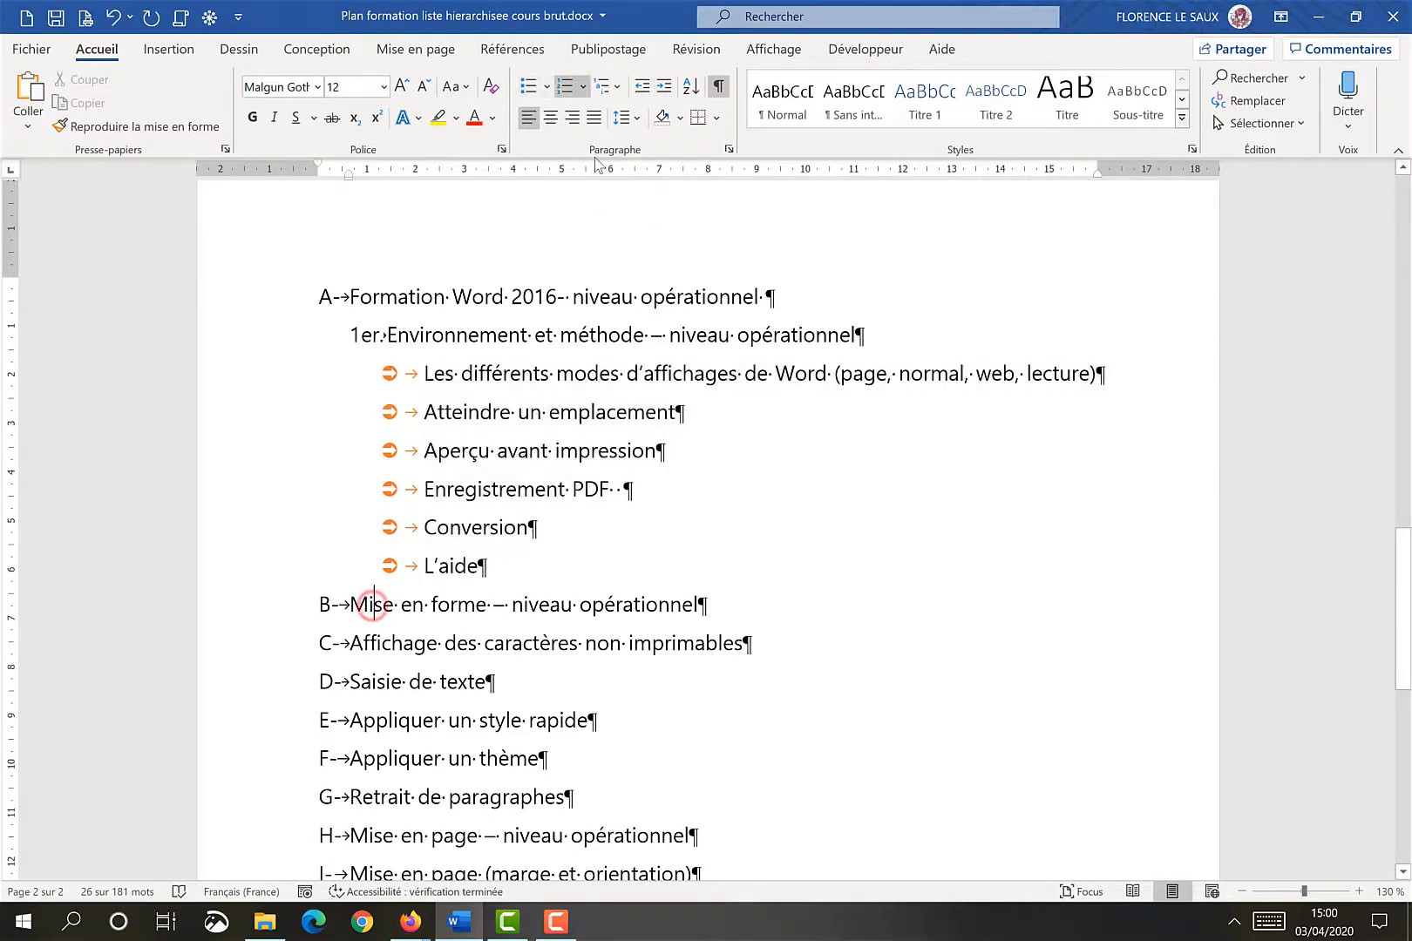
left_click(665, 87)
left_click_drag(267, 680, 271, 796)
left_click(665, 88)
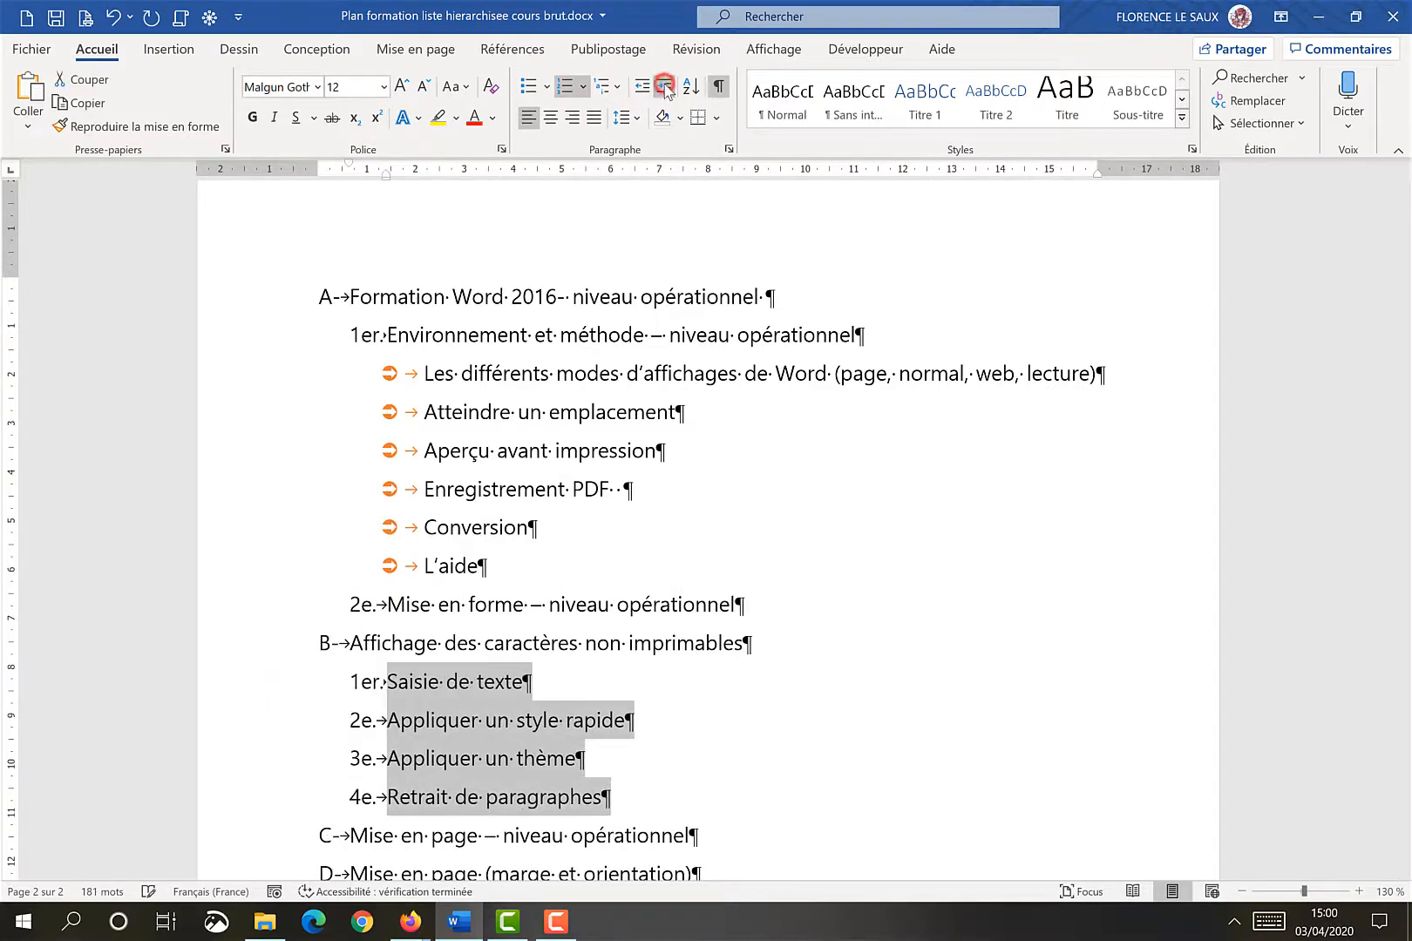
left_click(665, 87)
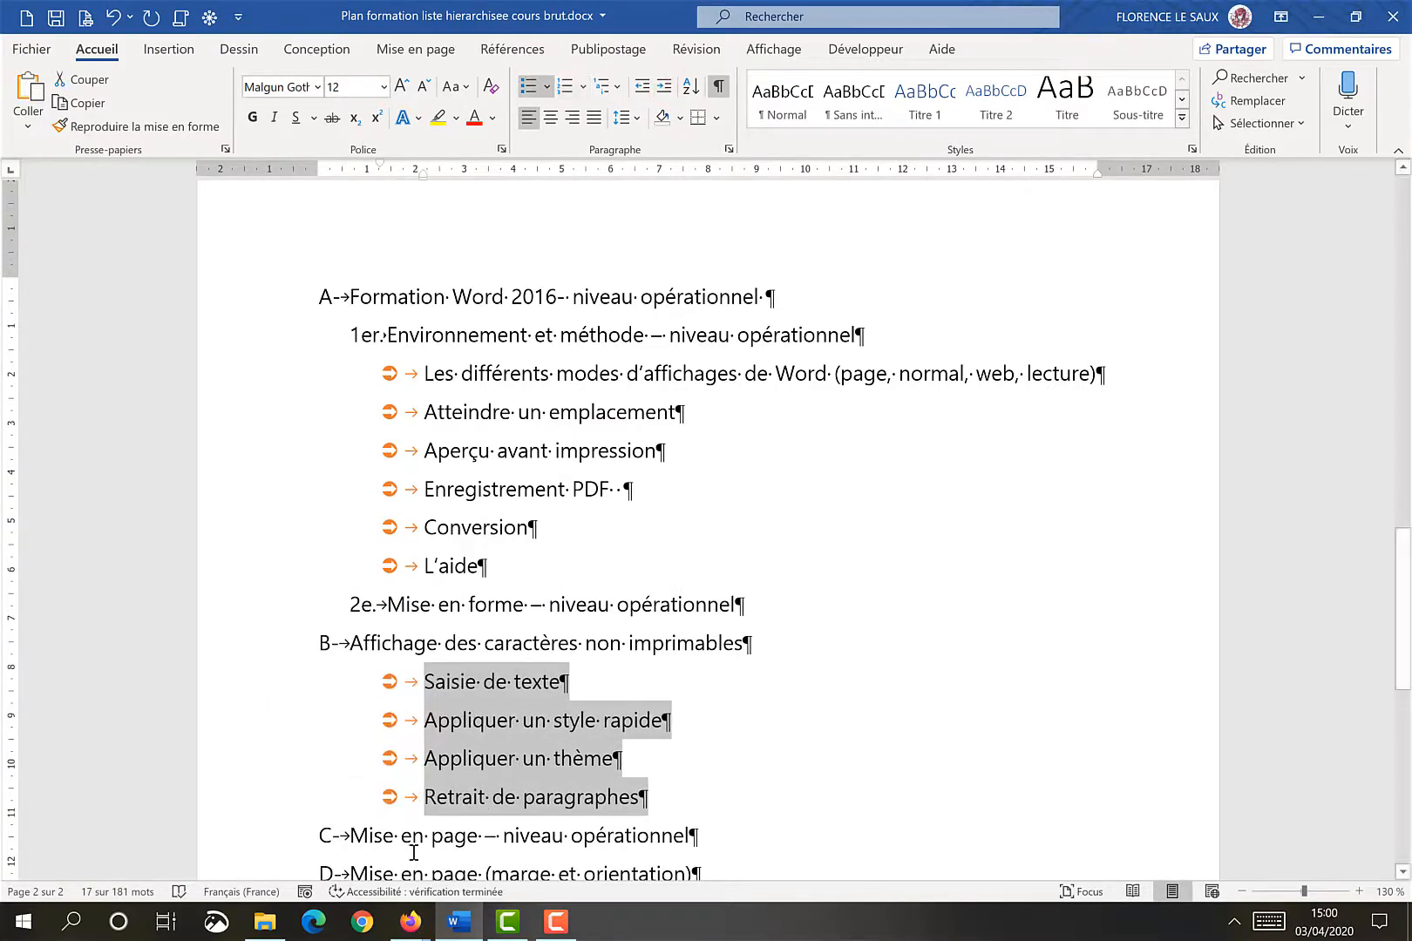
Demote 'Mise en page – niveau opérationnel' to the second level, and the four headings beneath it to the bulleted level
left_click(602, 755)
left_click(665, 87)
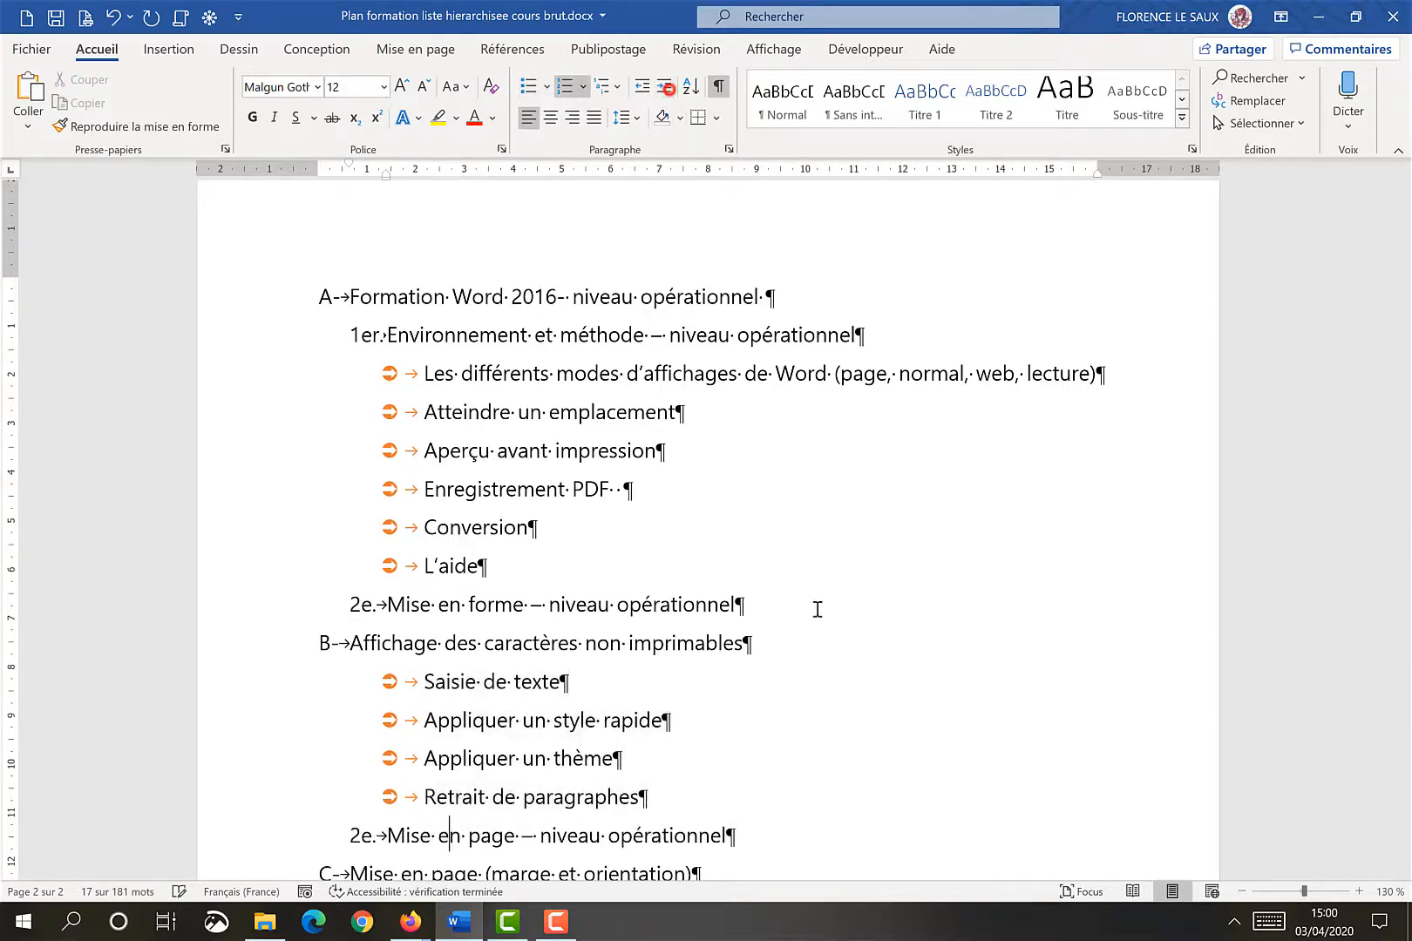
scroll(824, 611, "down", 3)
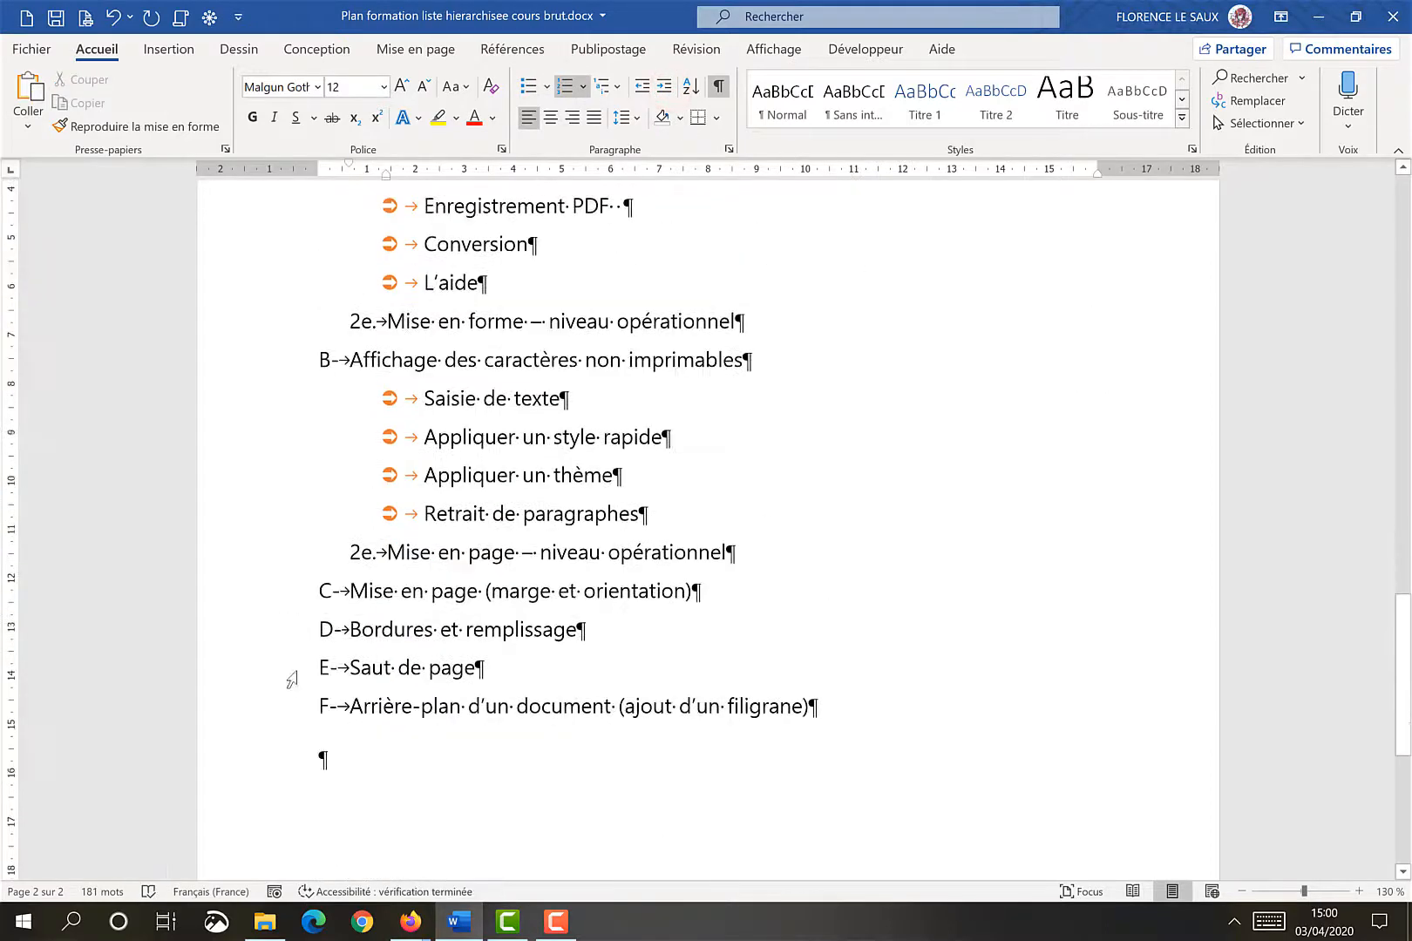
left_click_drag(288, 591, 292, 708)
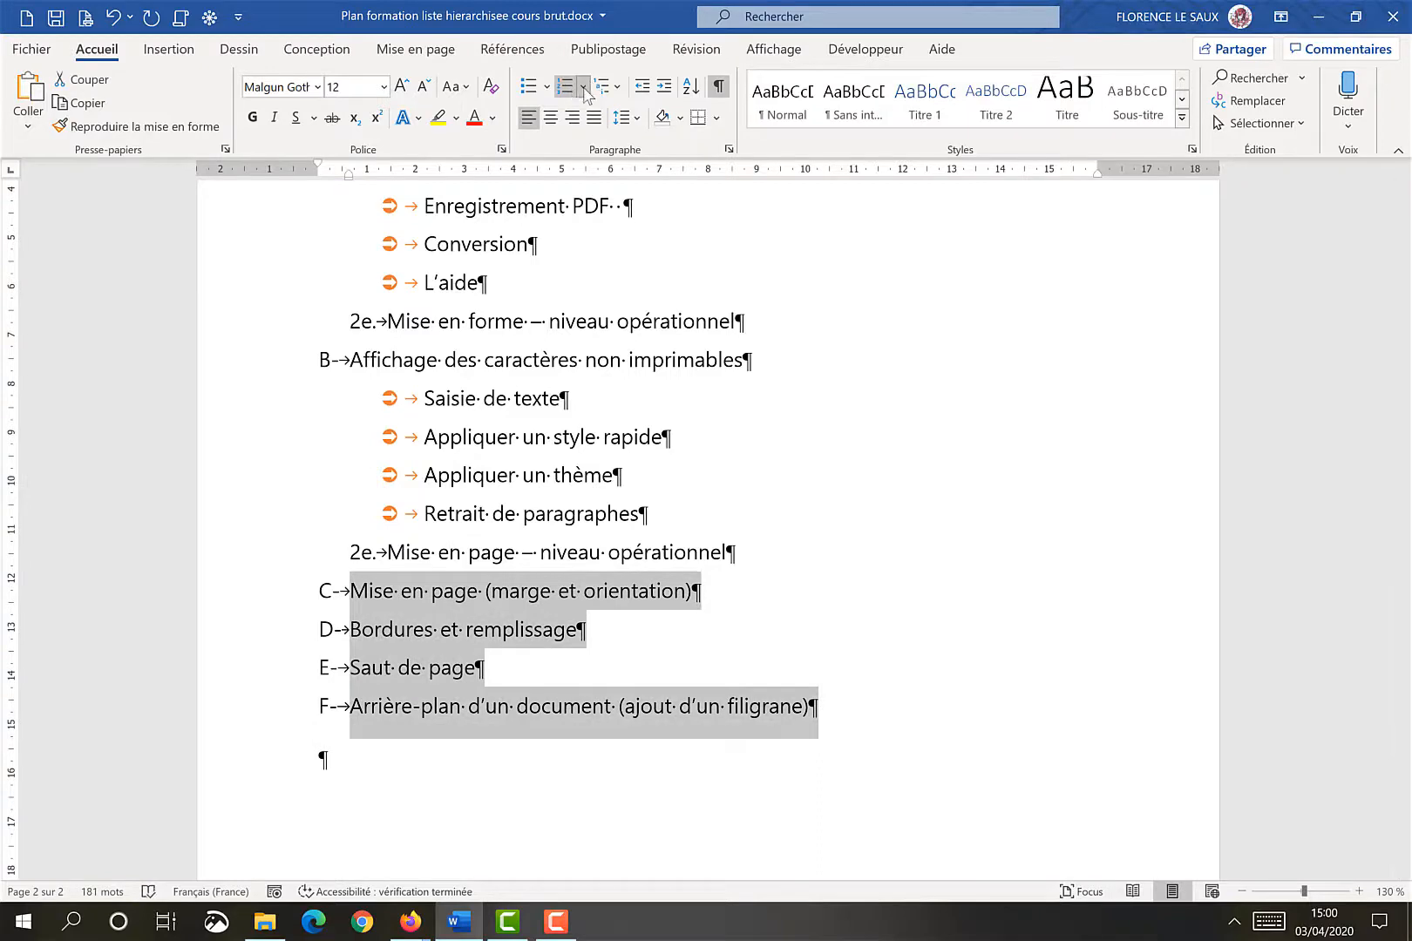
left_click(657, 87)
left_click(656, 87)
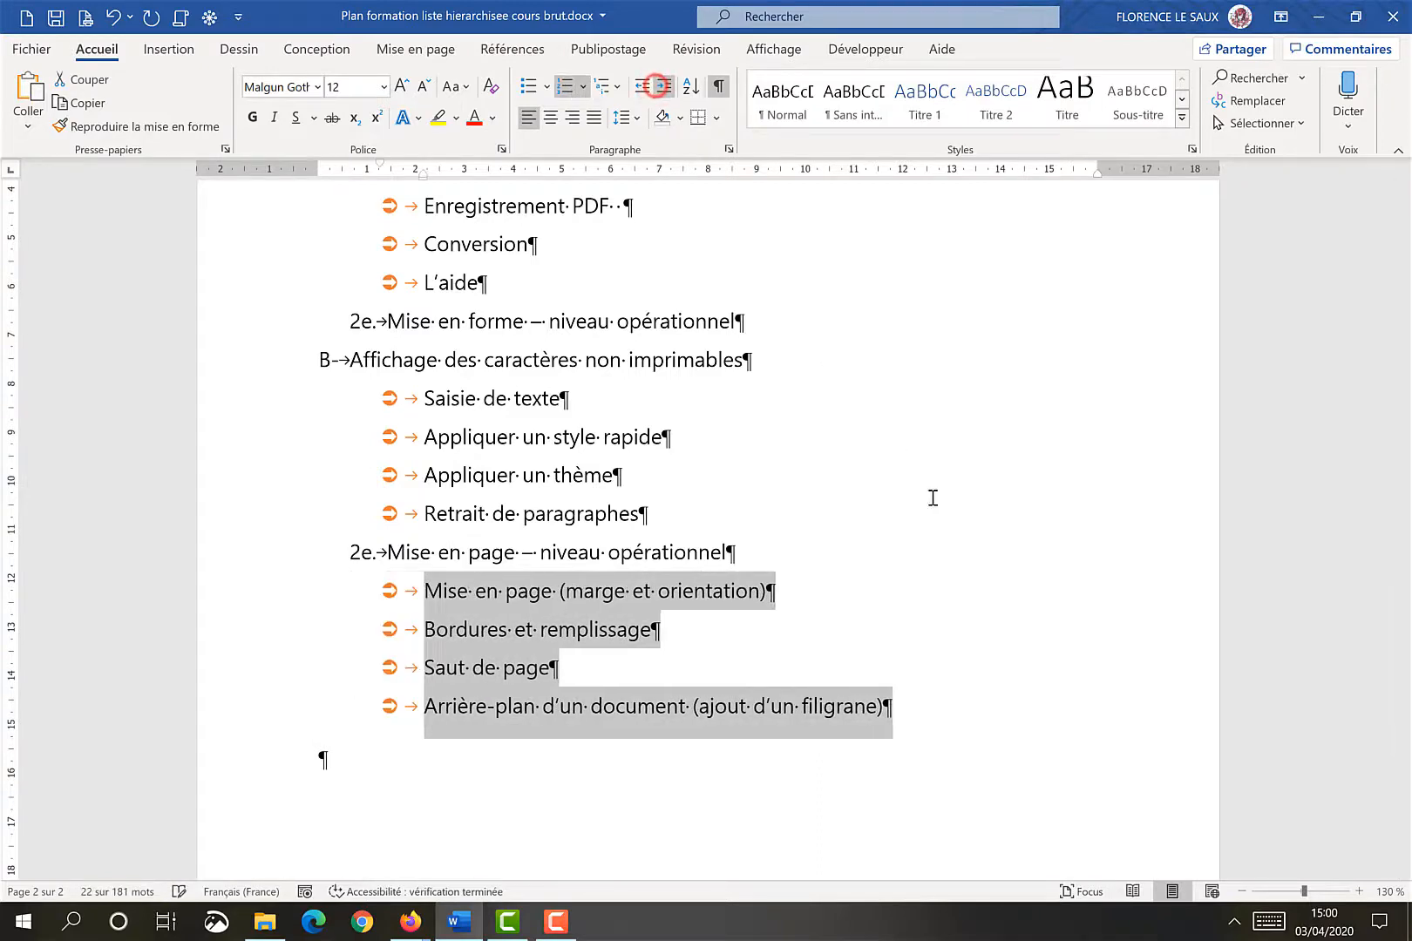
left_click(956, 529)
scroll(992, 508, "up", 3)
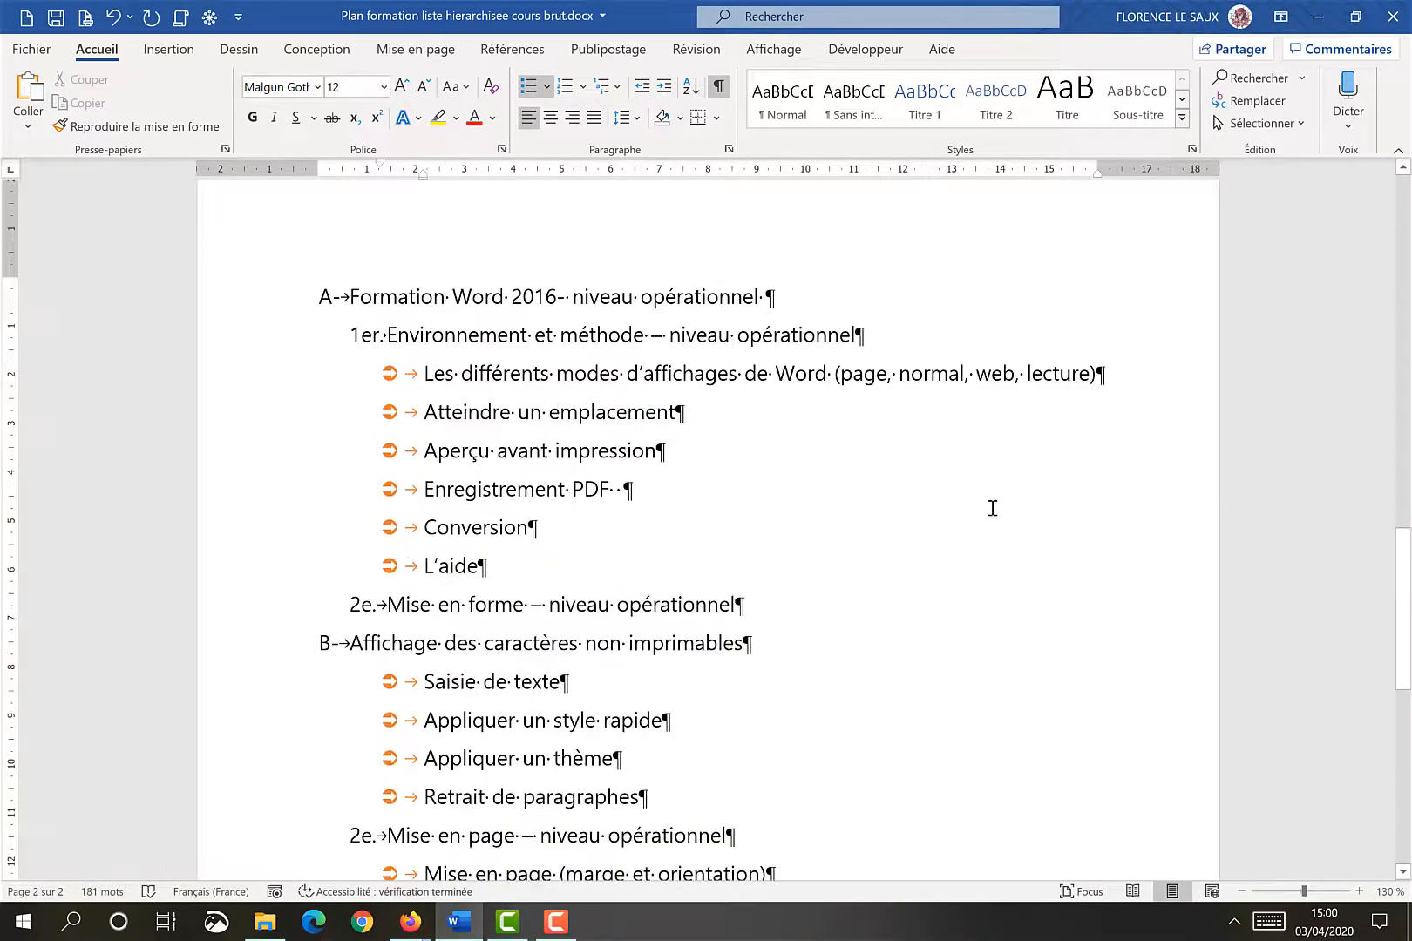